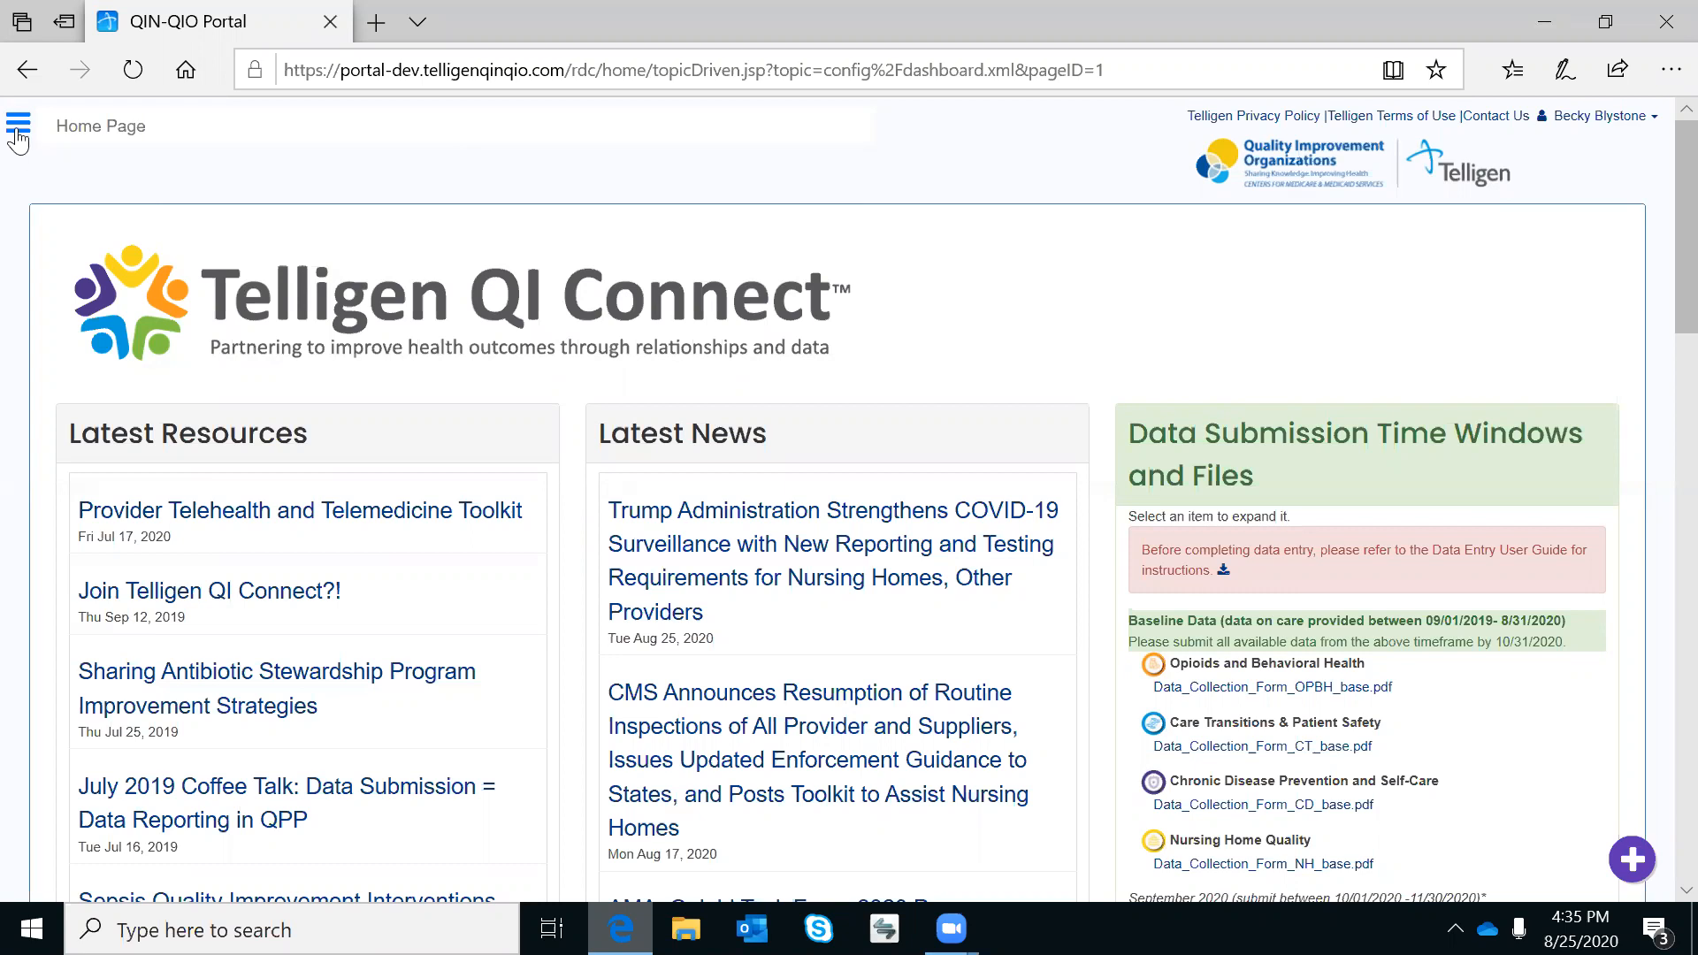
# Open the side navigation menu, close it, then reopen it.
pyautogui.click(18, 133)
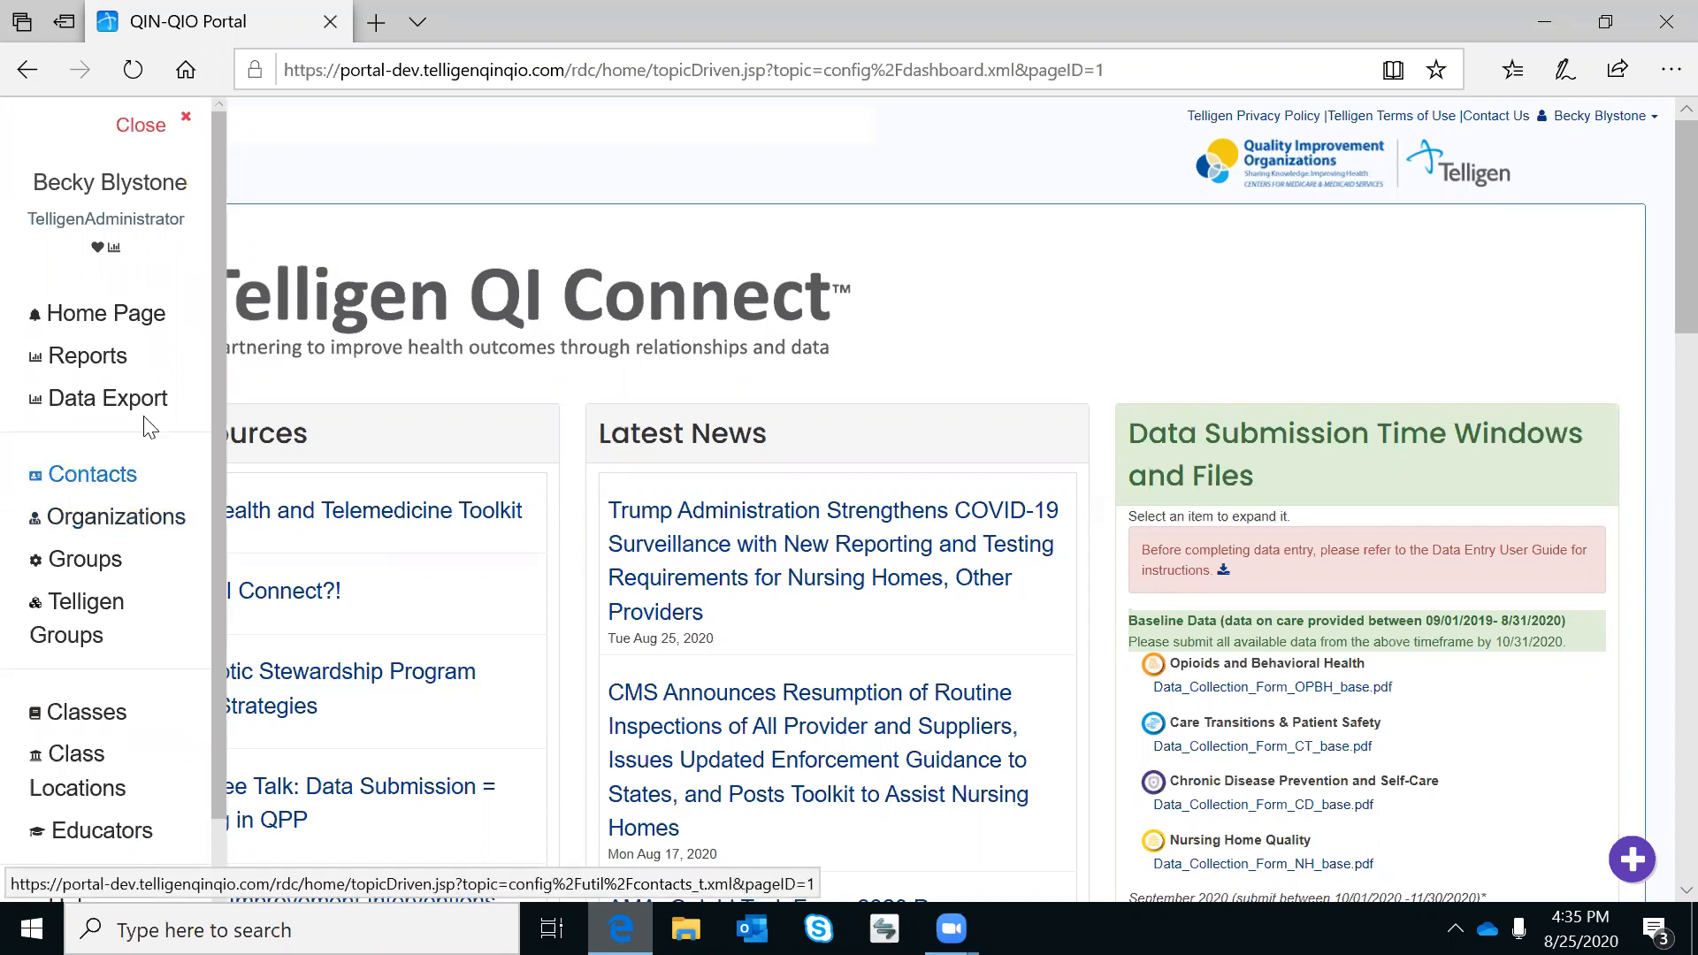
pyautogui.click(558, 222)
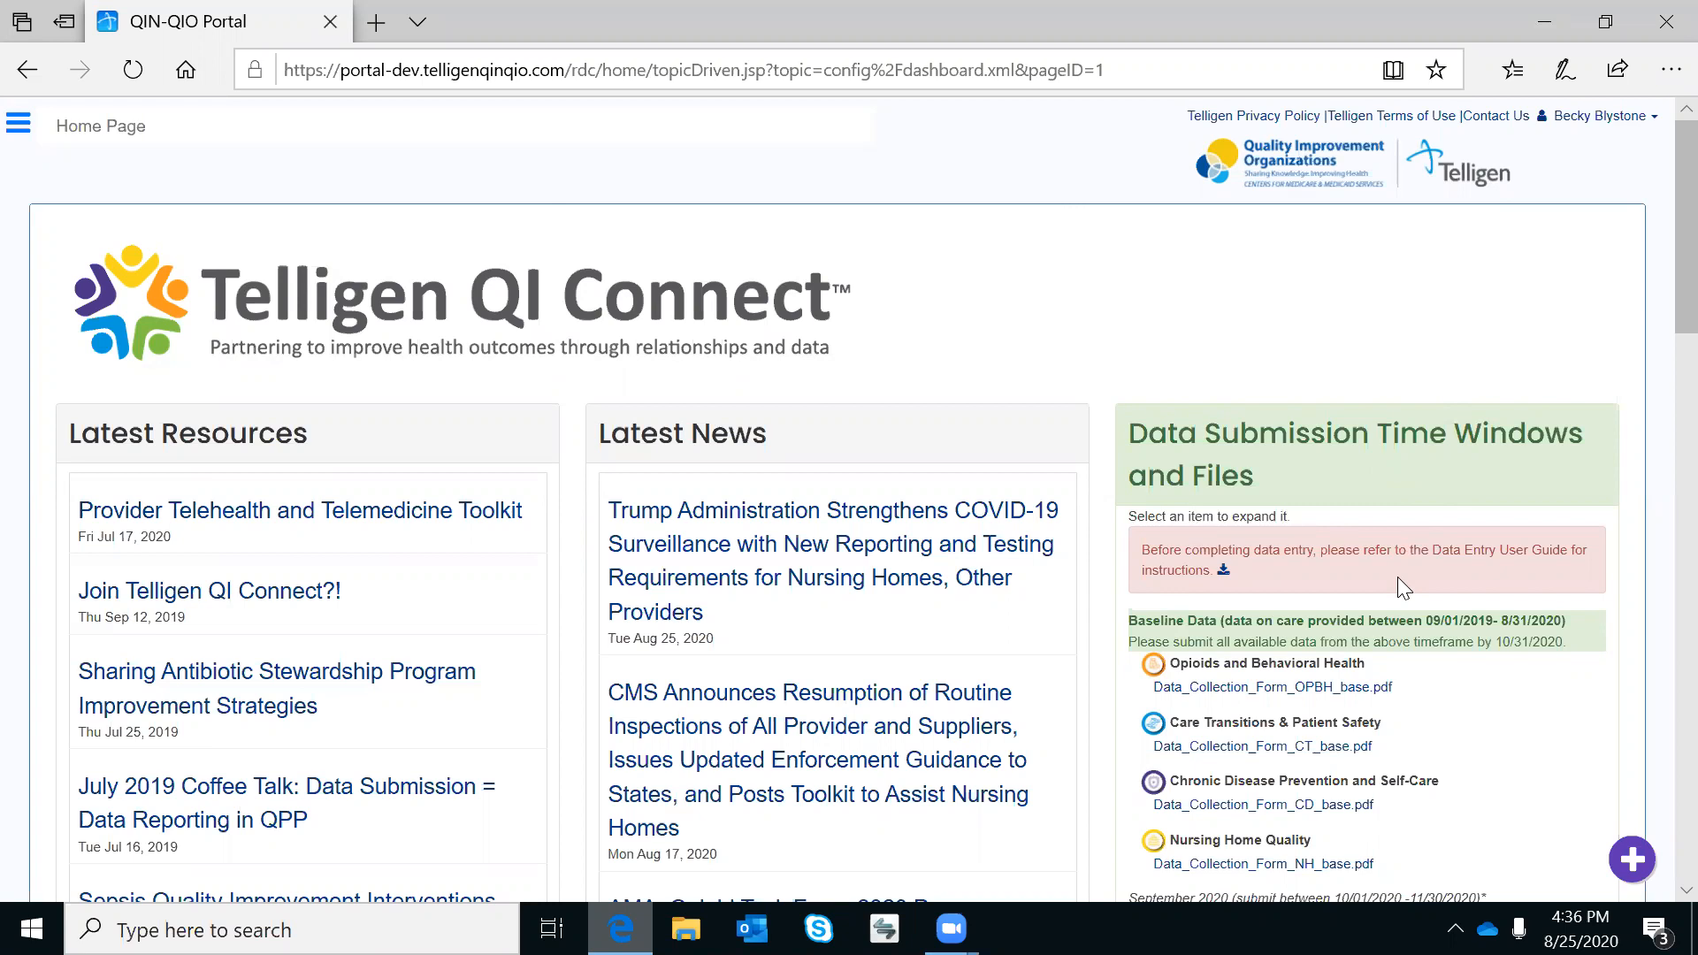
pyautogui.click(21, 124)
# Open the details page for Aims Test Org from the Organizations list.
pyautogui.click(95, 521)
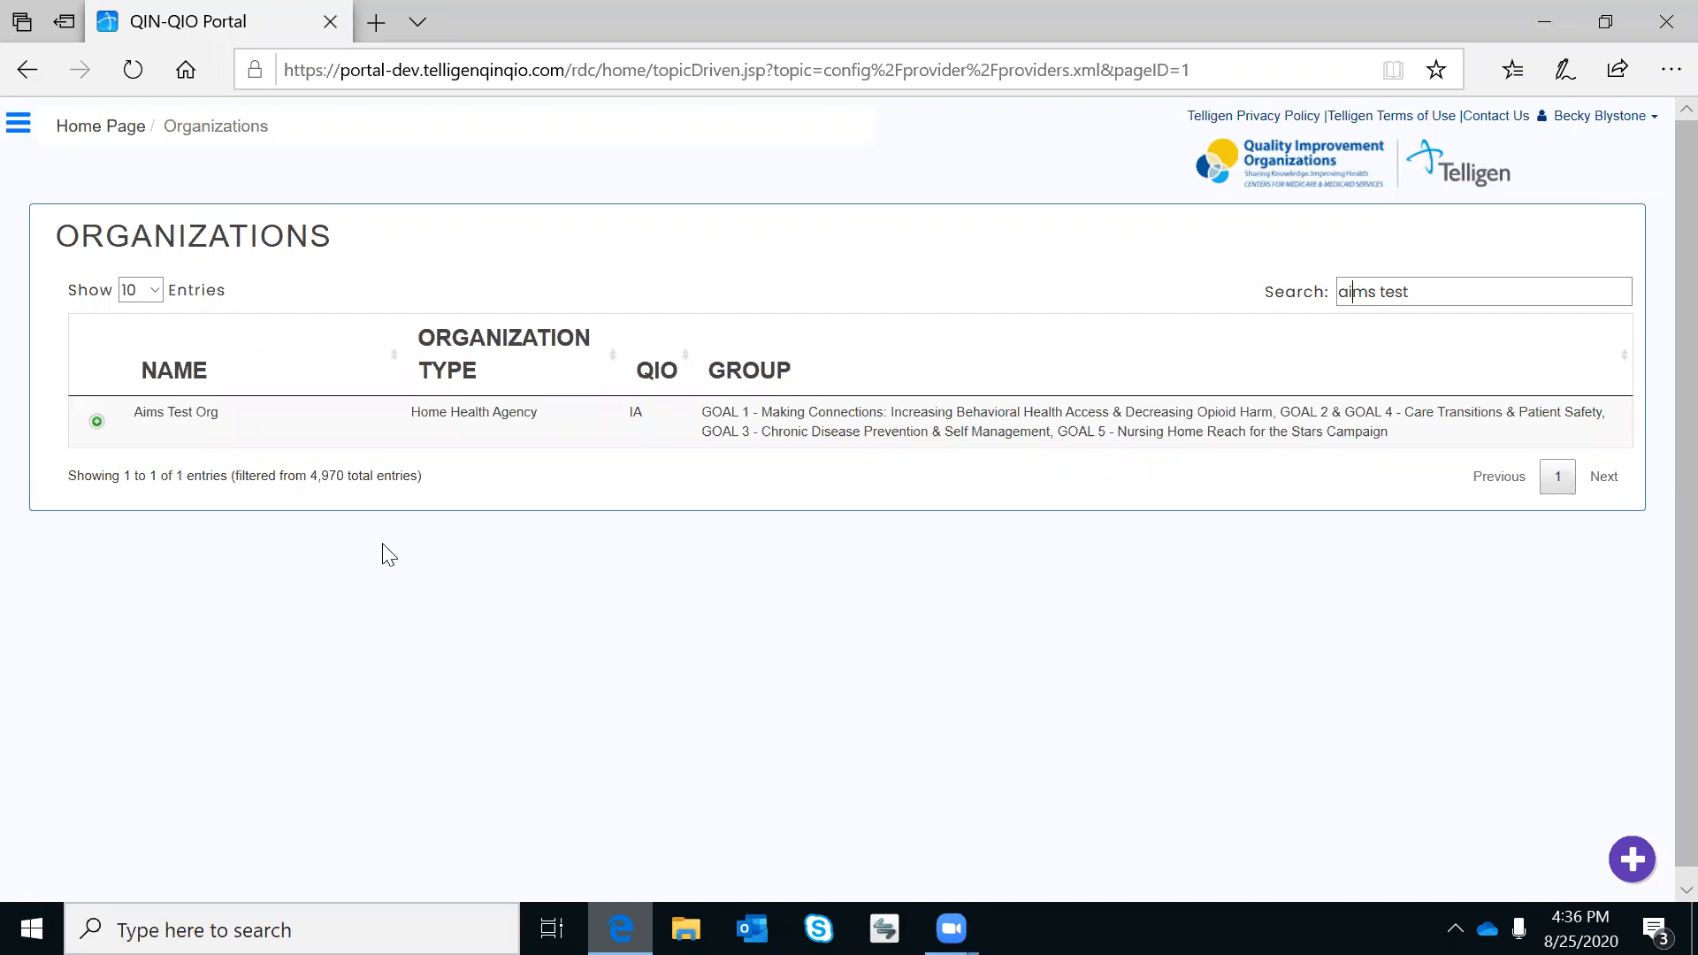
pyautogui.click(97, 423)
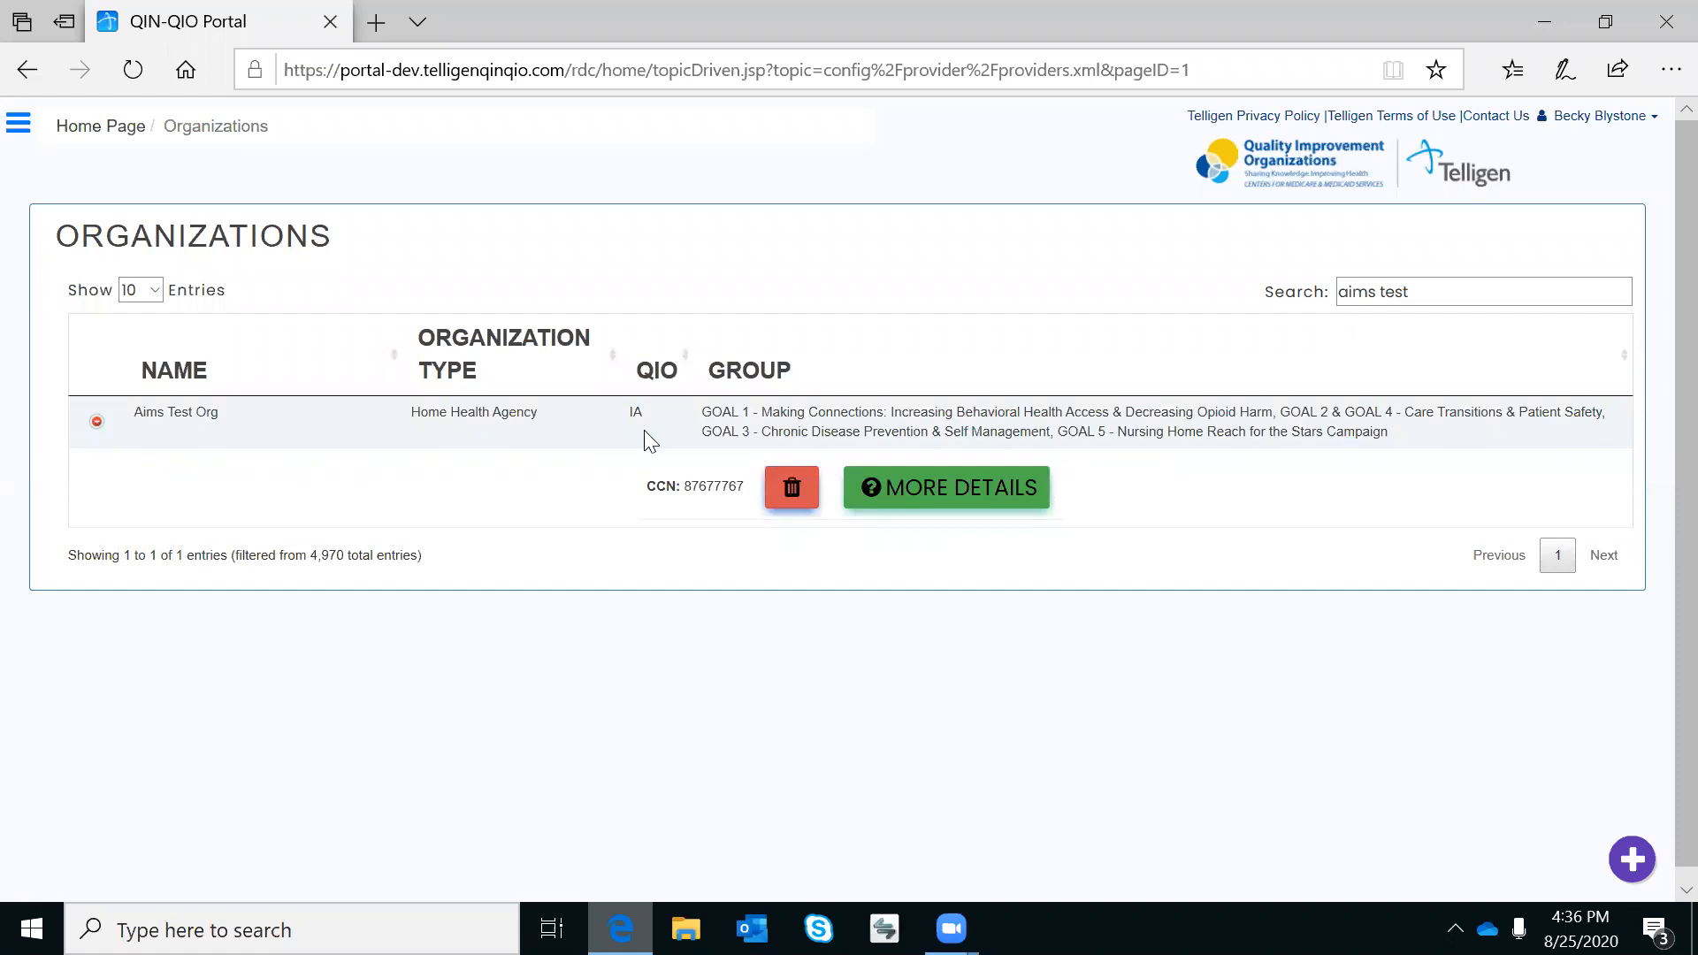
pyautogui.click(916, 495)
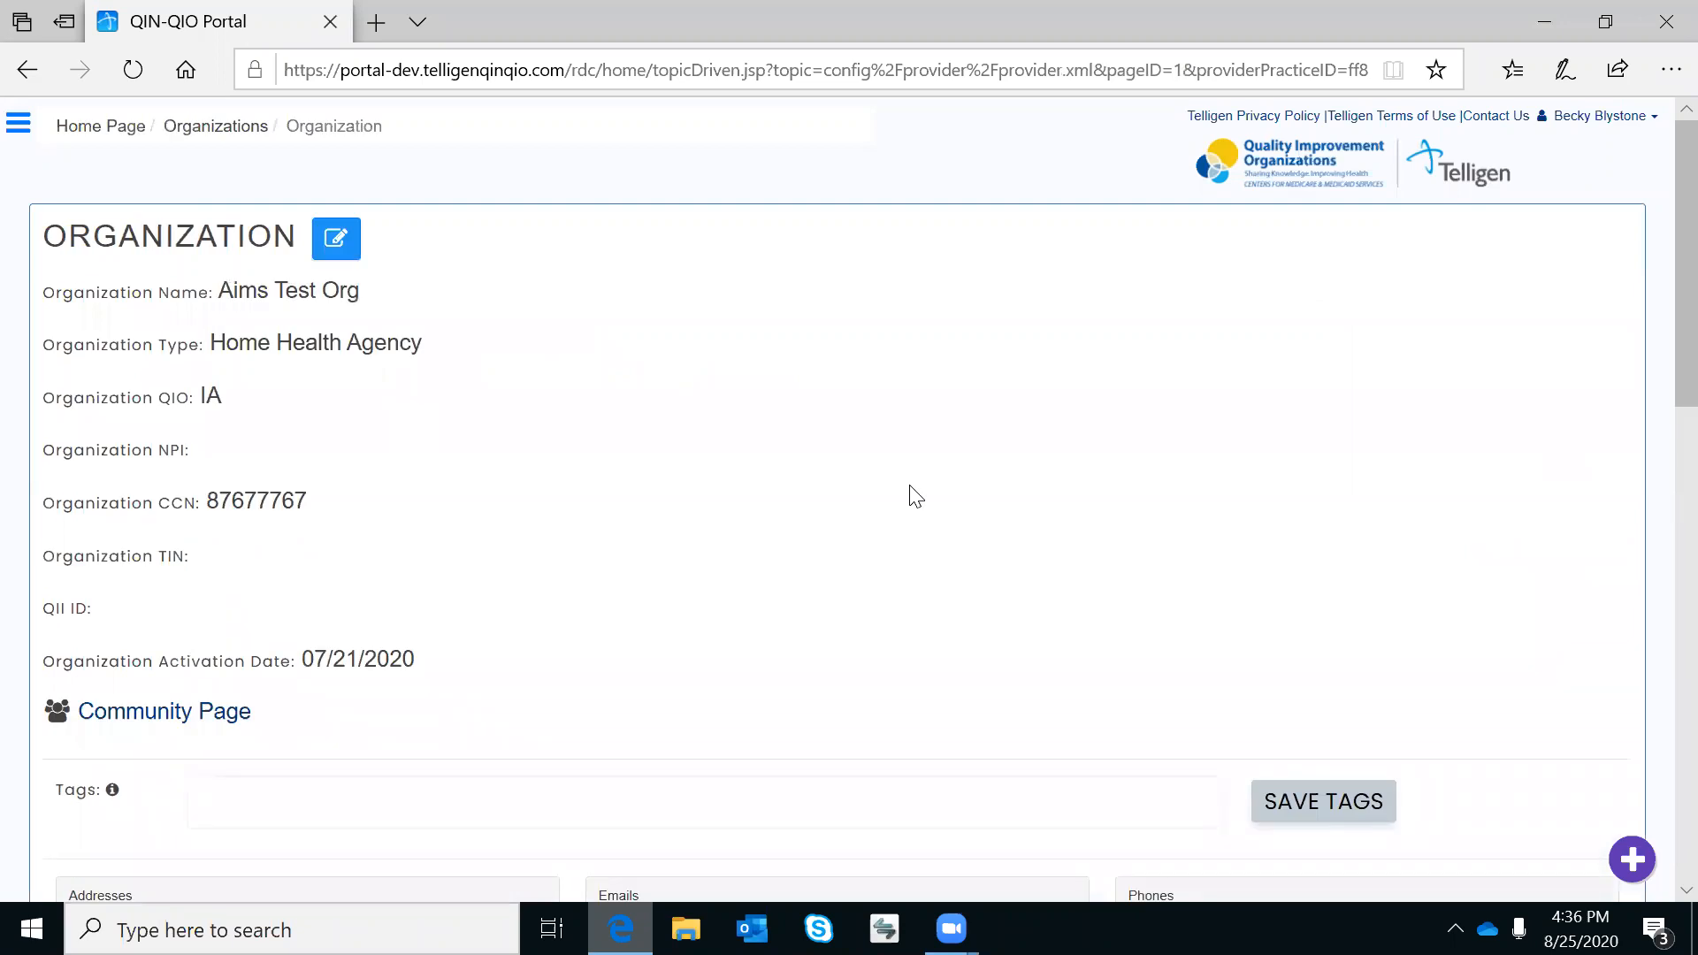
# Scroll down Aims Test Org's page to the Affinity Group baseline data-entry sections.
pyautogui.scroll(-1, 938, 483)
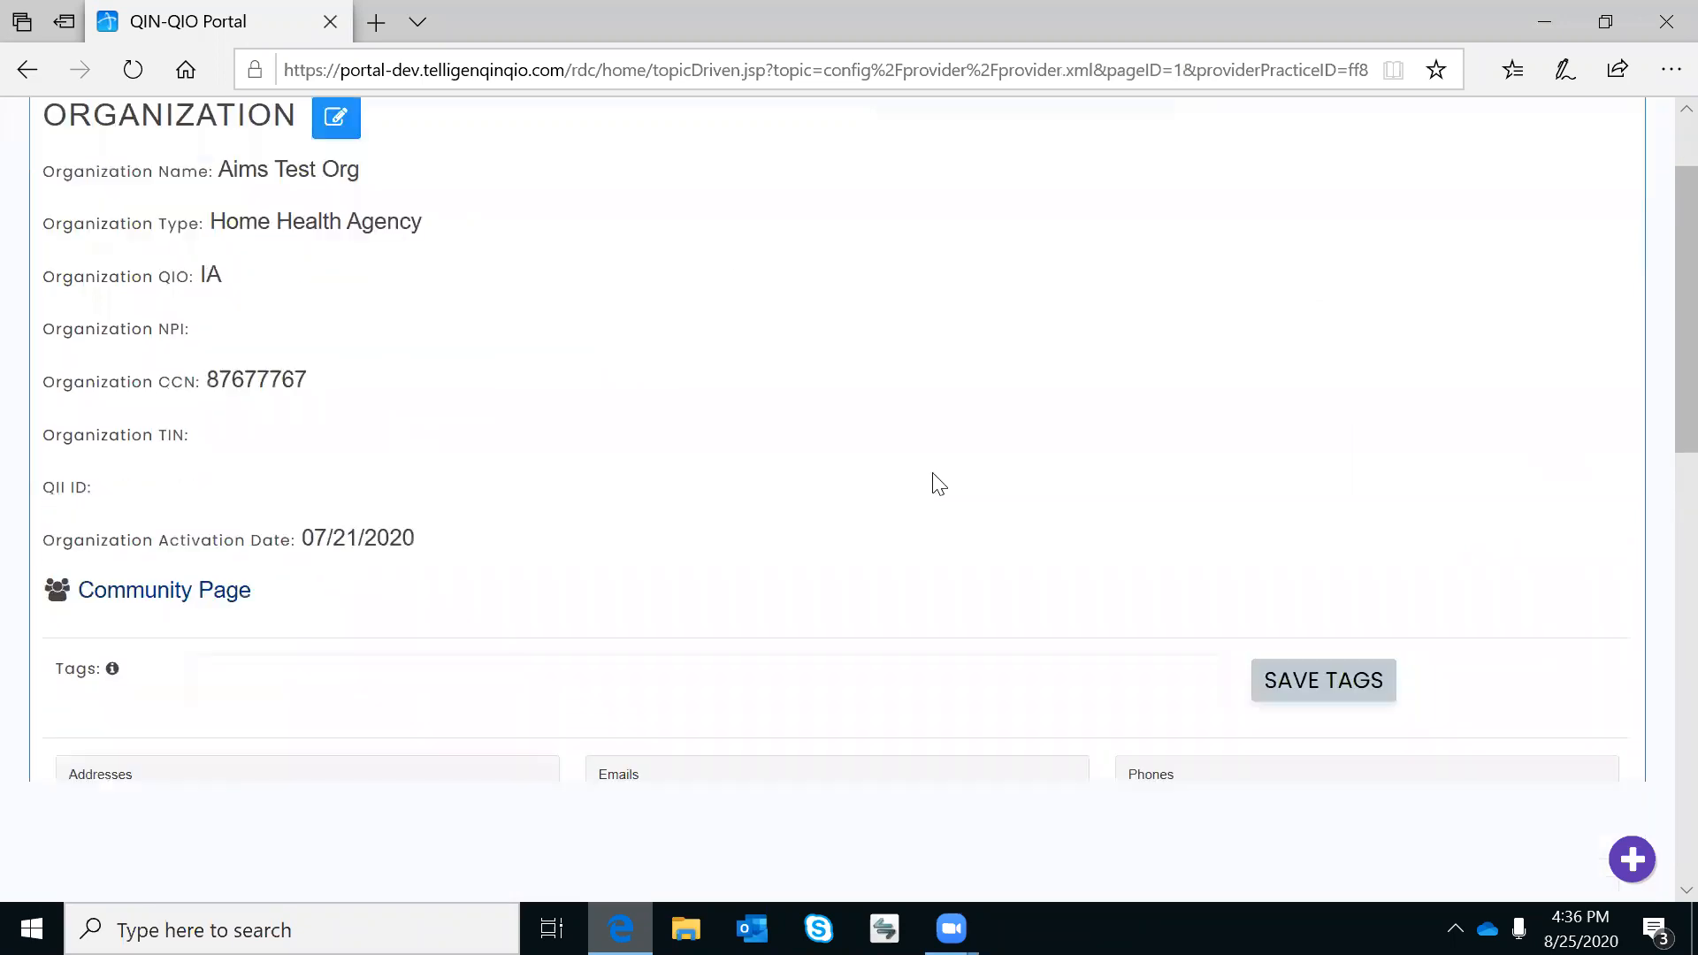
pyautogui.scroll(-4, 938, 483)
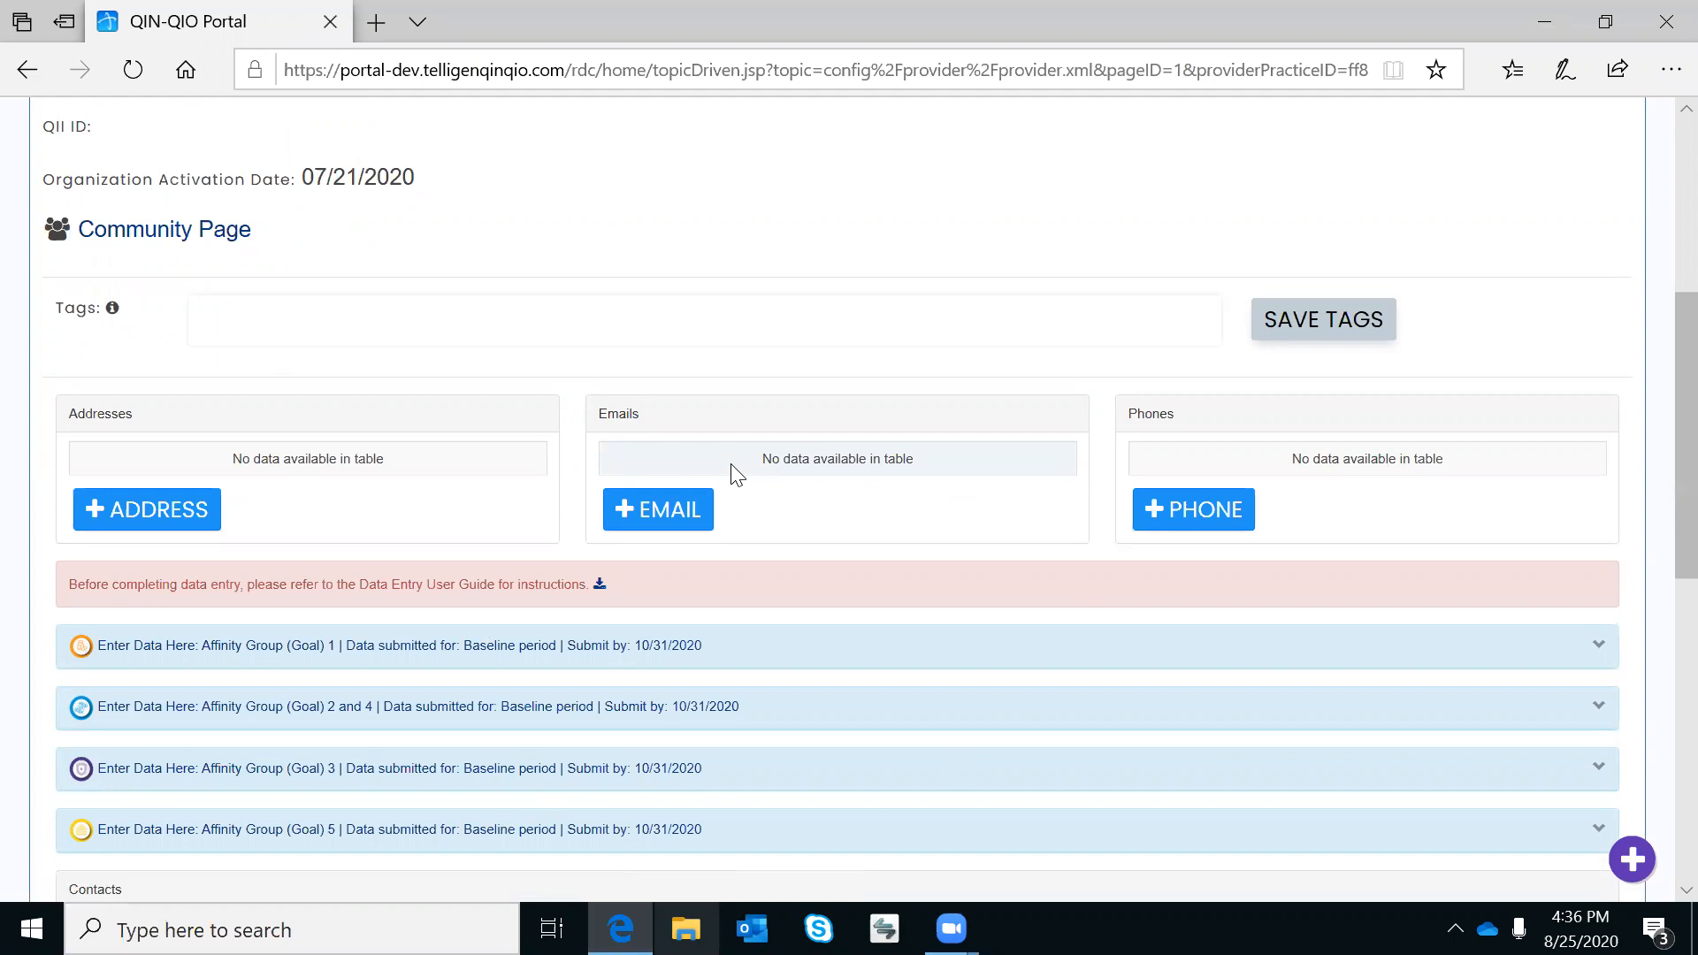
pyautogui.scroll(-2, 850, 544)
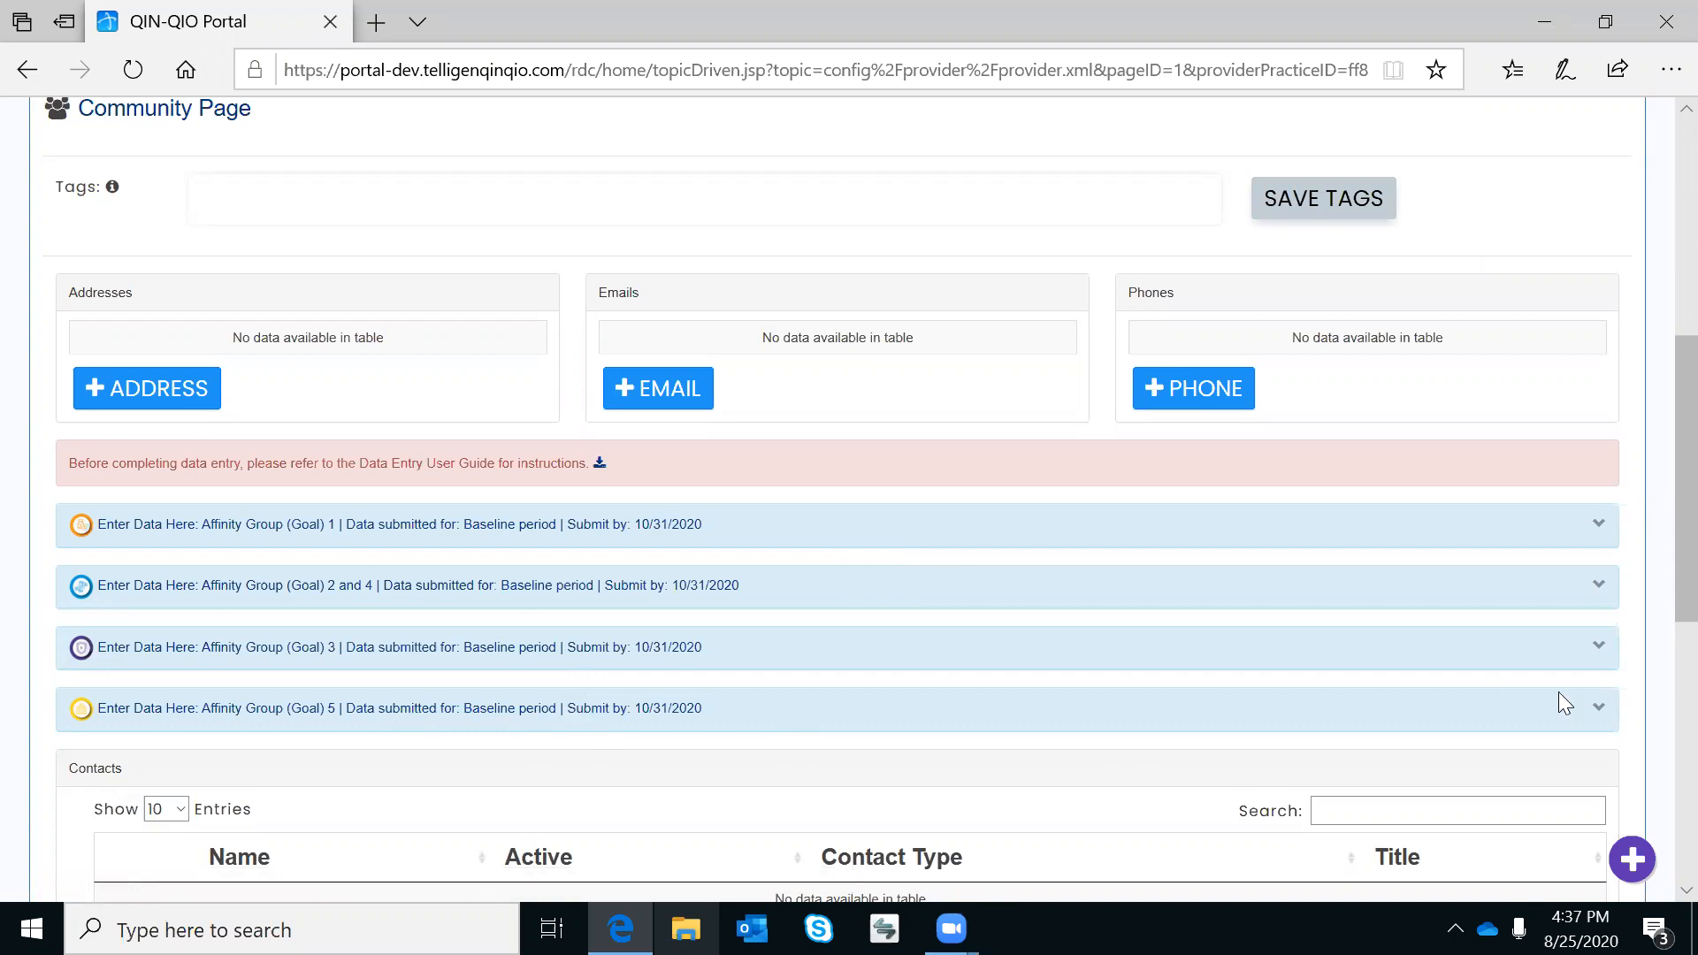
# Expand the Affinity Group (Goal) 5 Nursing Home Care form and look through its fields.
pyautogui.click(1596, 715)
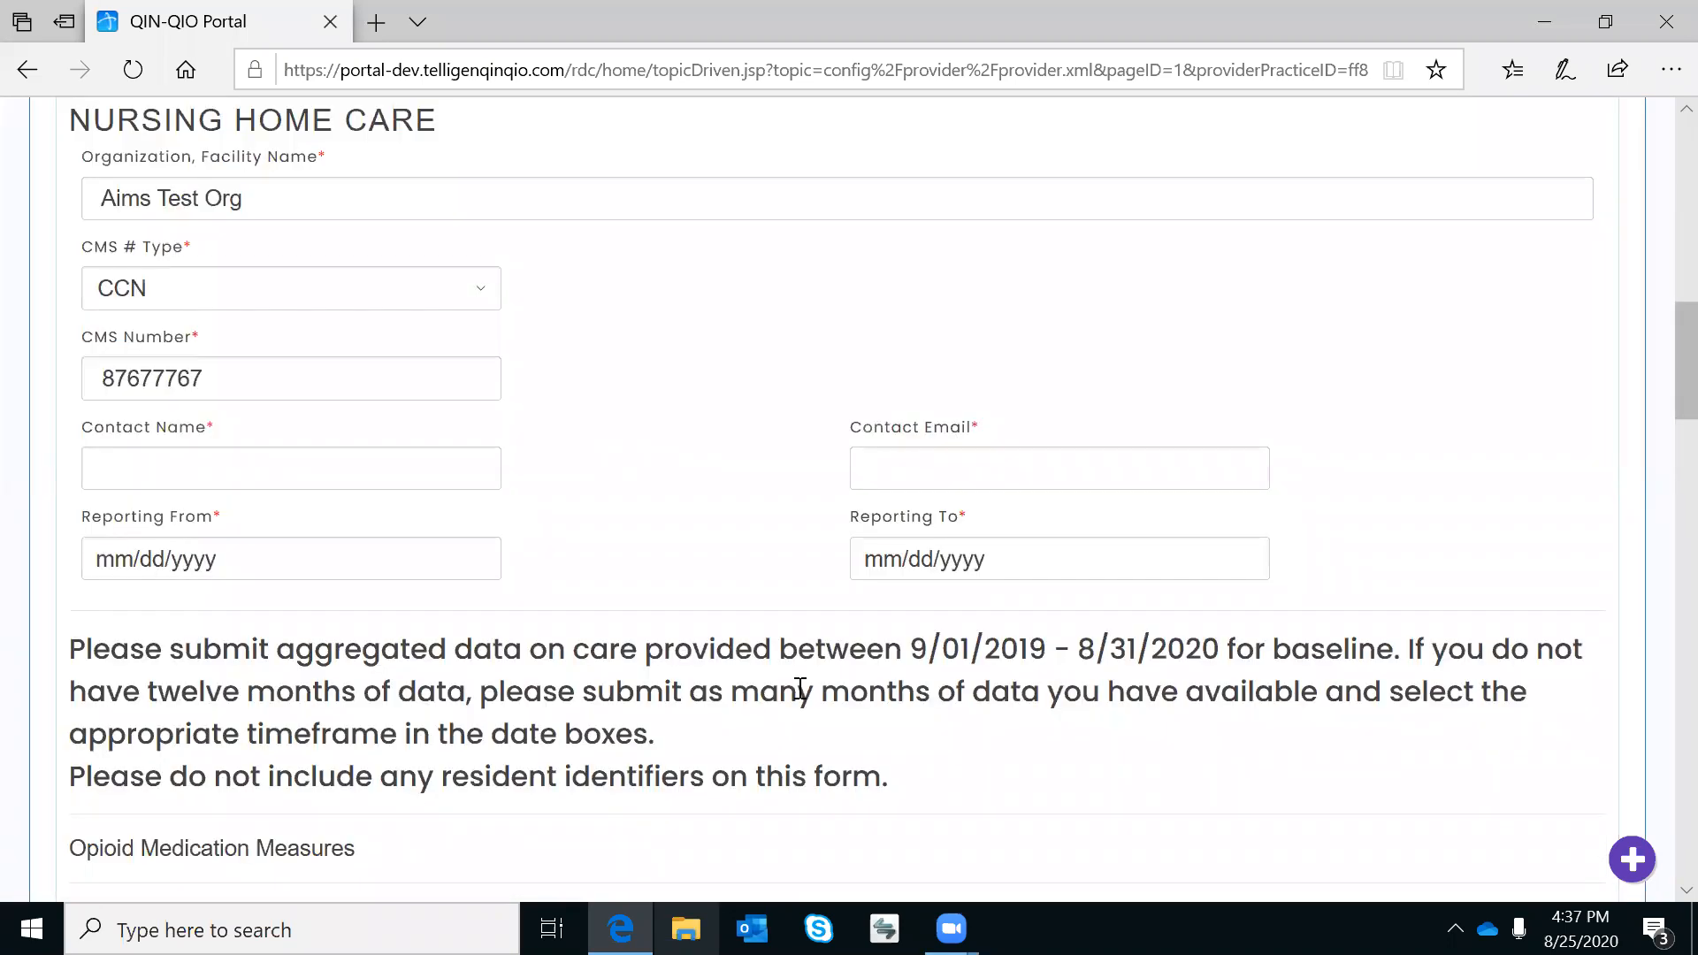
pyautogui.scroll(1, 799, 689)
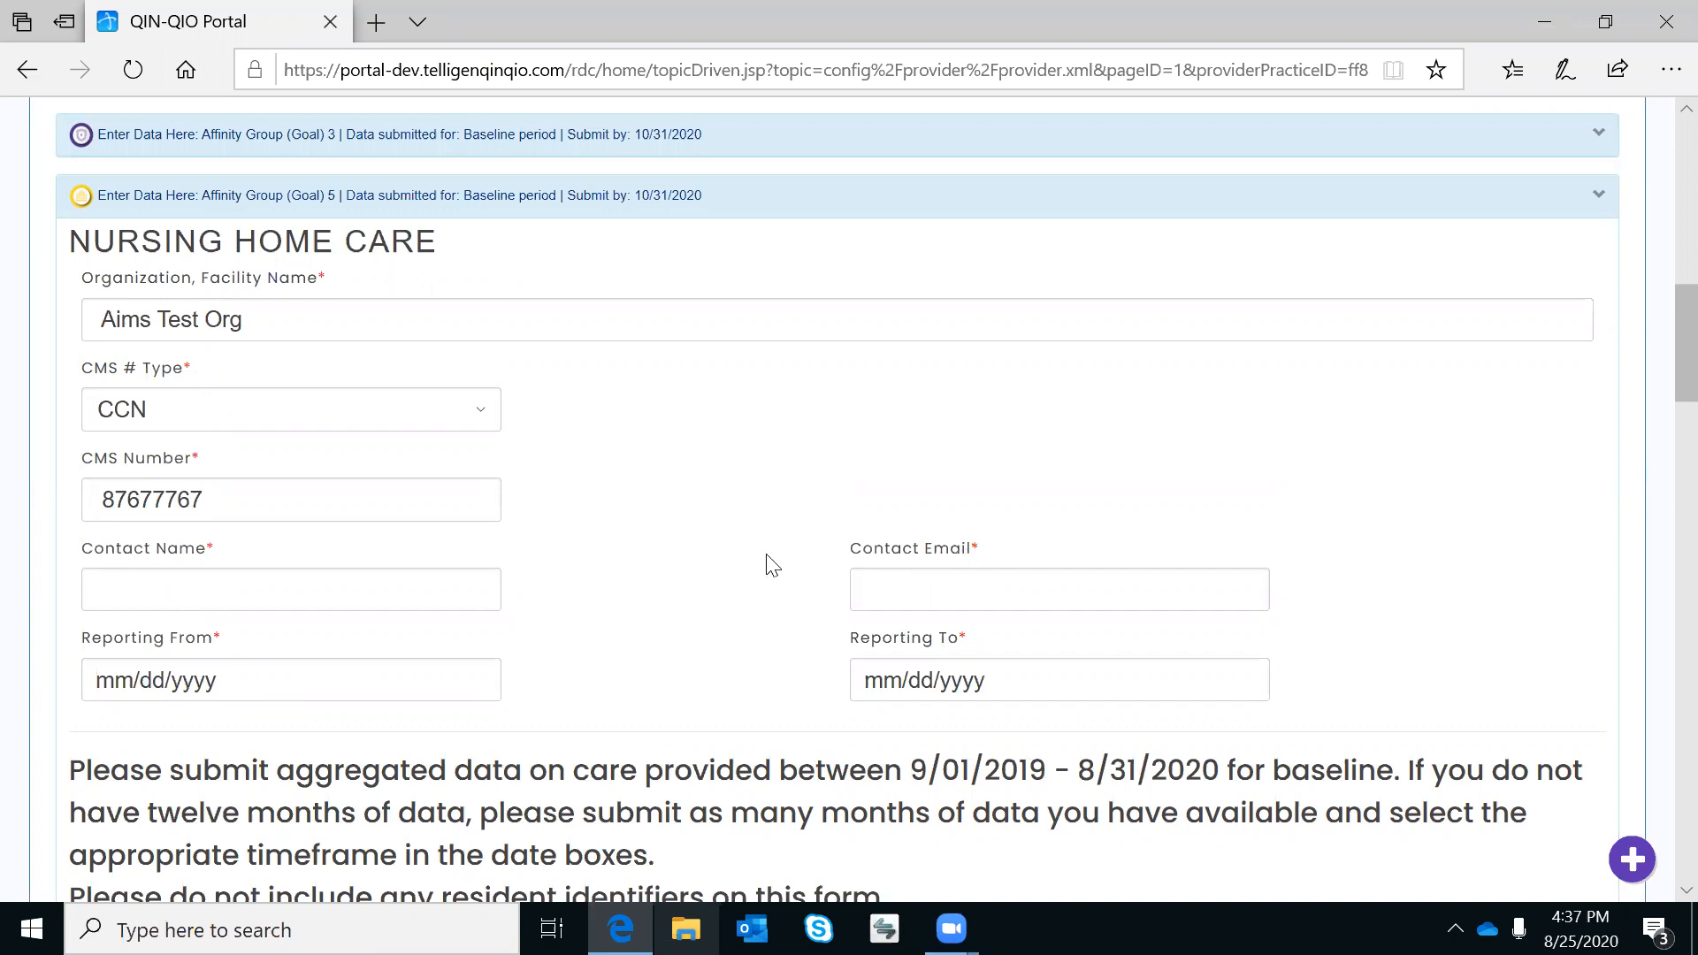
pyautogui.scroll(-3, 772, 566)
pyautogui.scroll(-3, 769, 554)
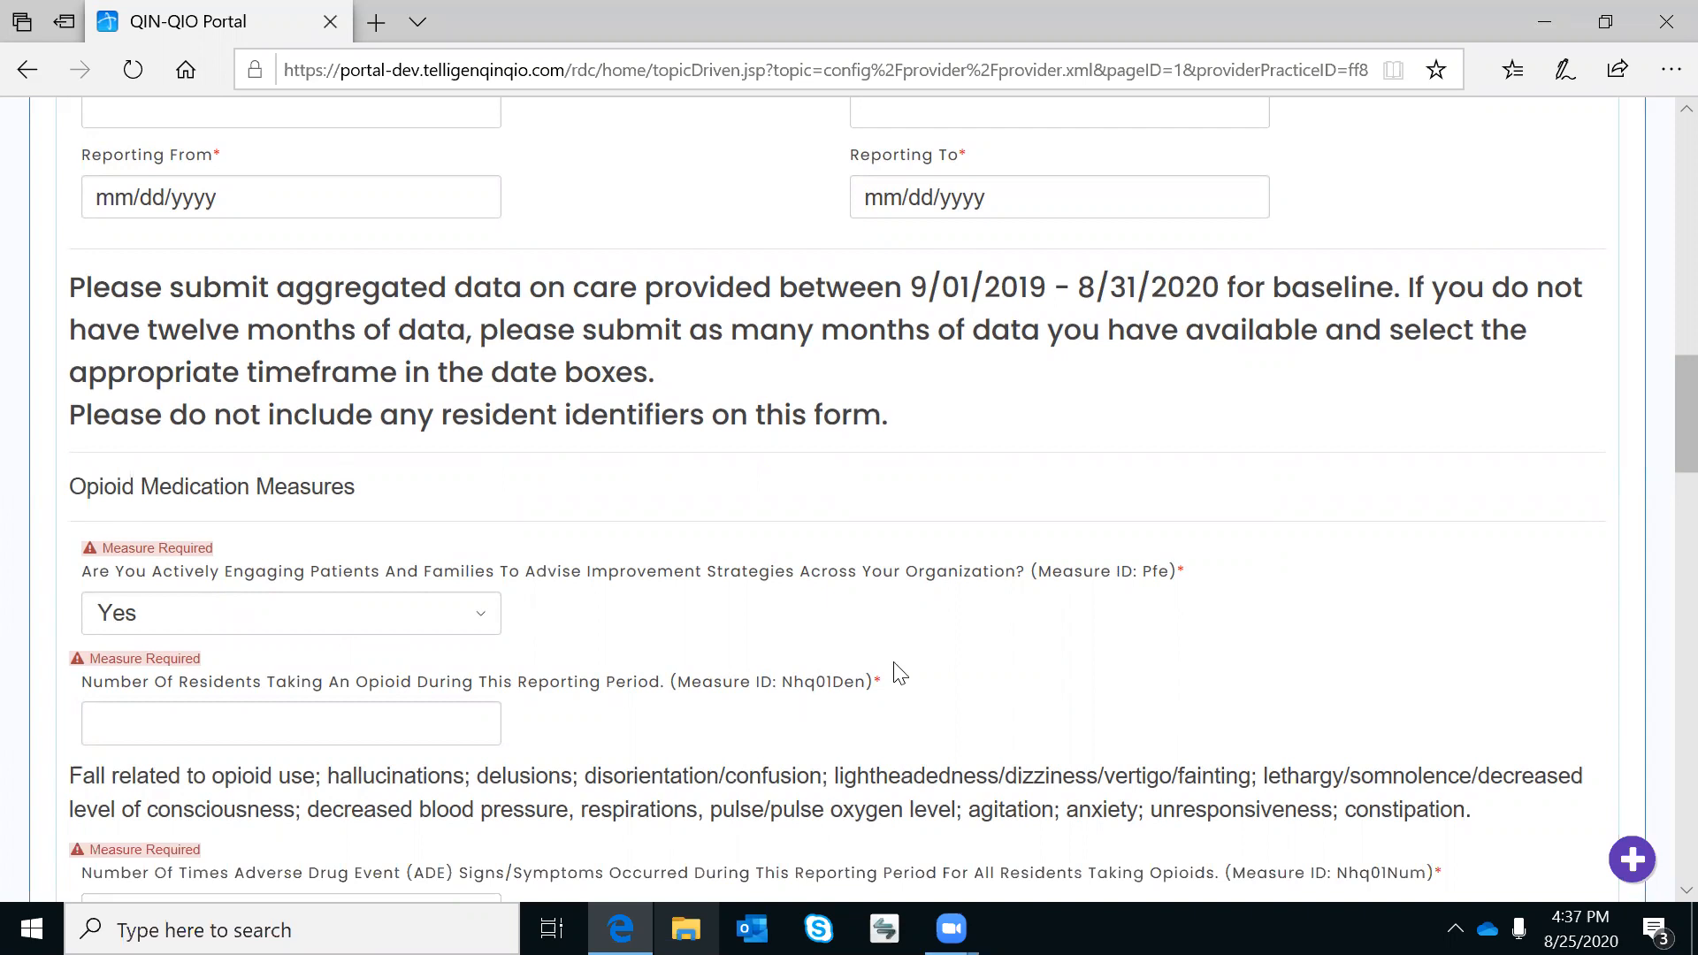
pyautogui.scroll(-7, 1086, 656)
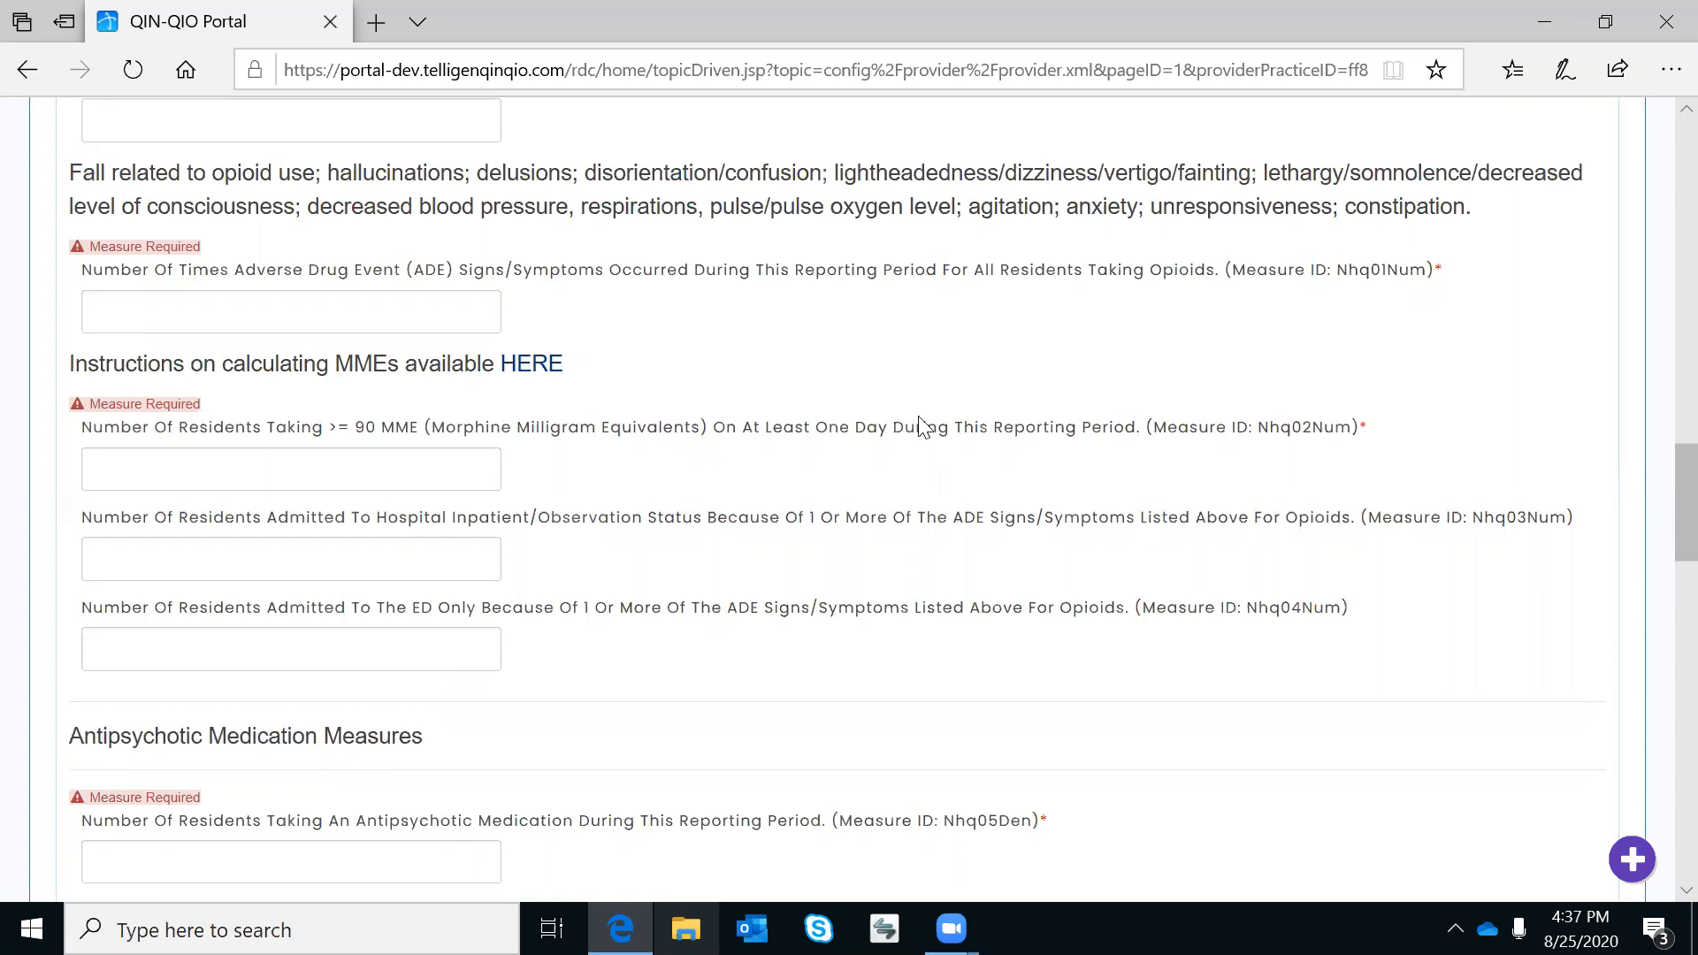
pyautogui.scroll(10, 919, 425)
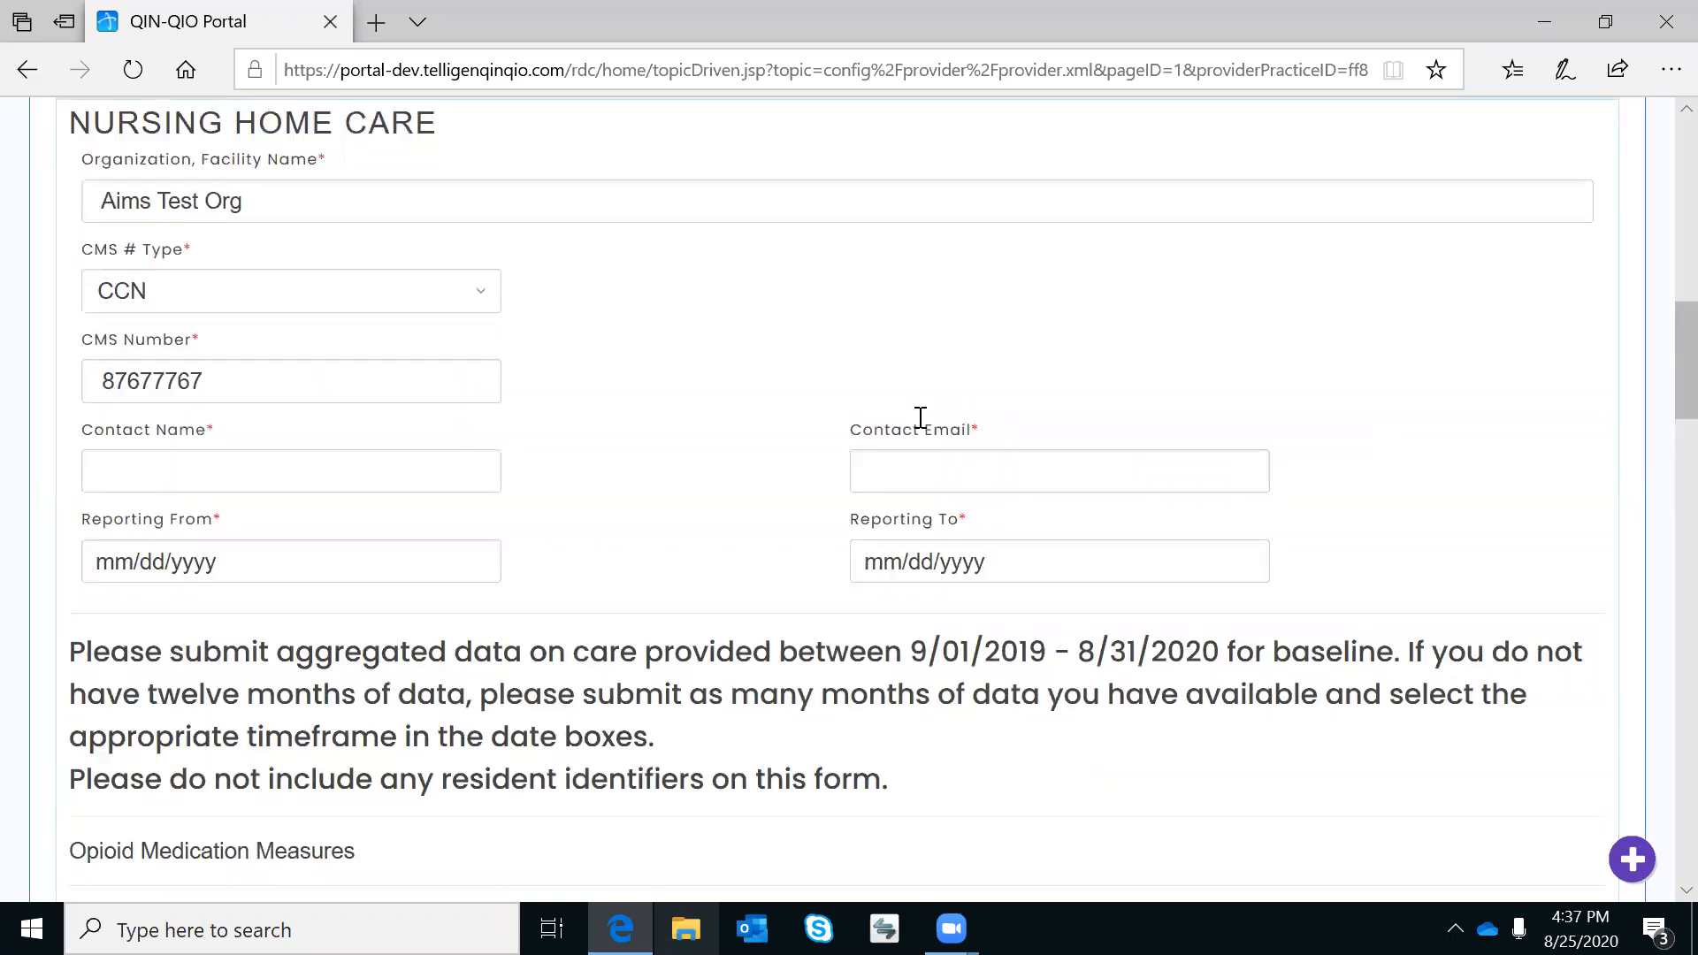
# Enter the contact's name and e-mail address on the Nursing Home Care form.
pyautogui.click(383, 475)
pyautogui.write('Becky')
pyautogui.press('Tab')
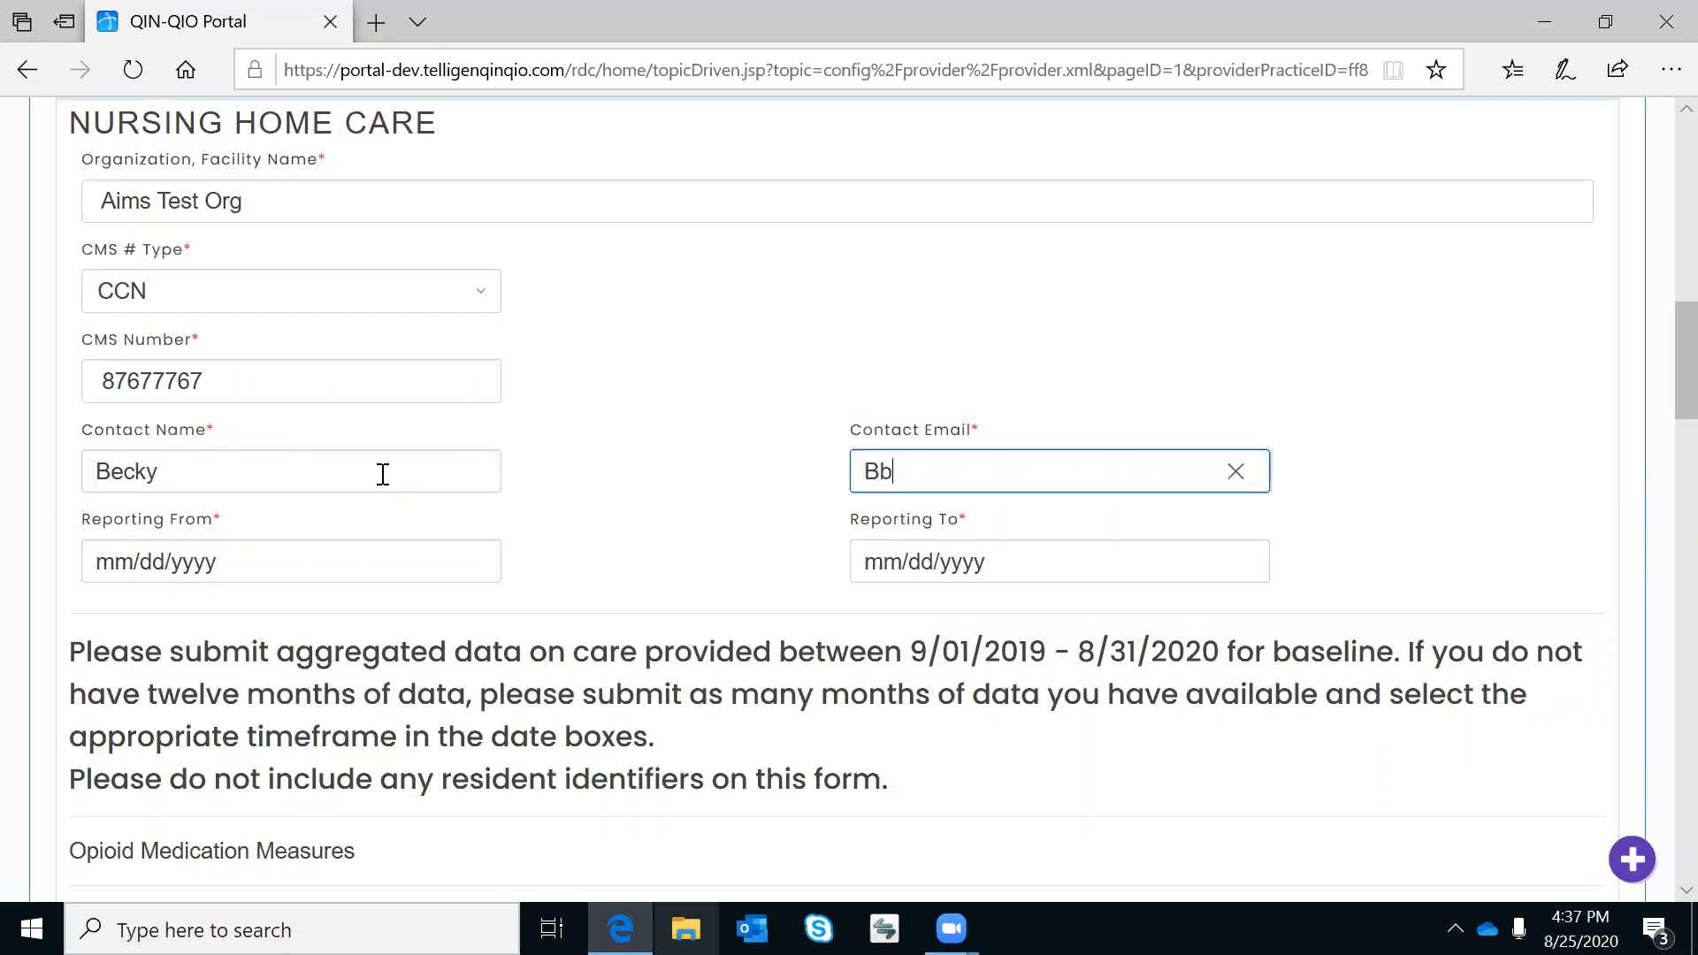
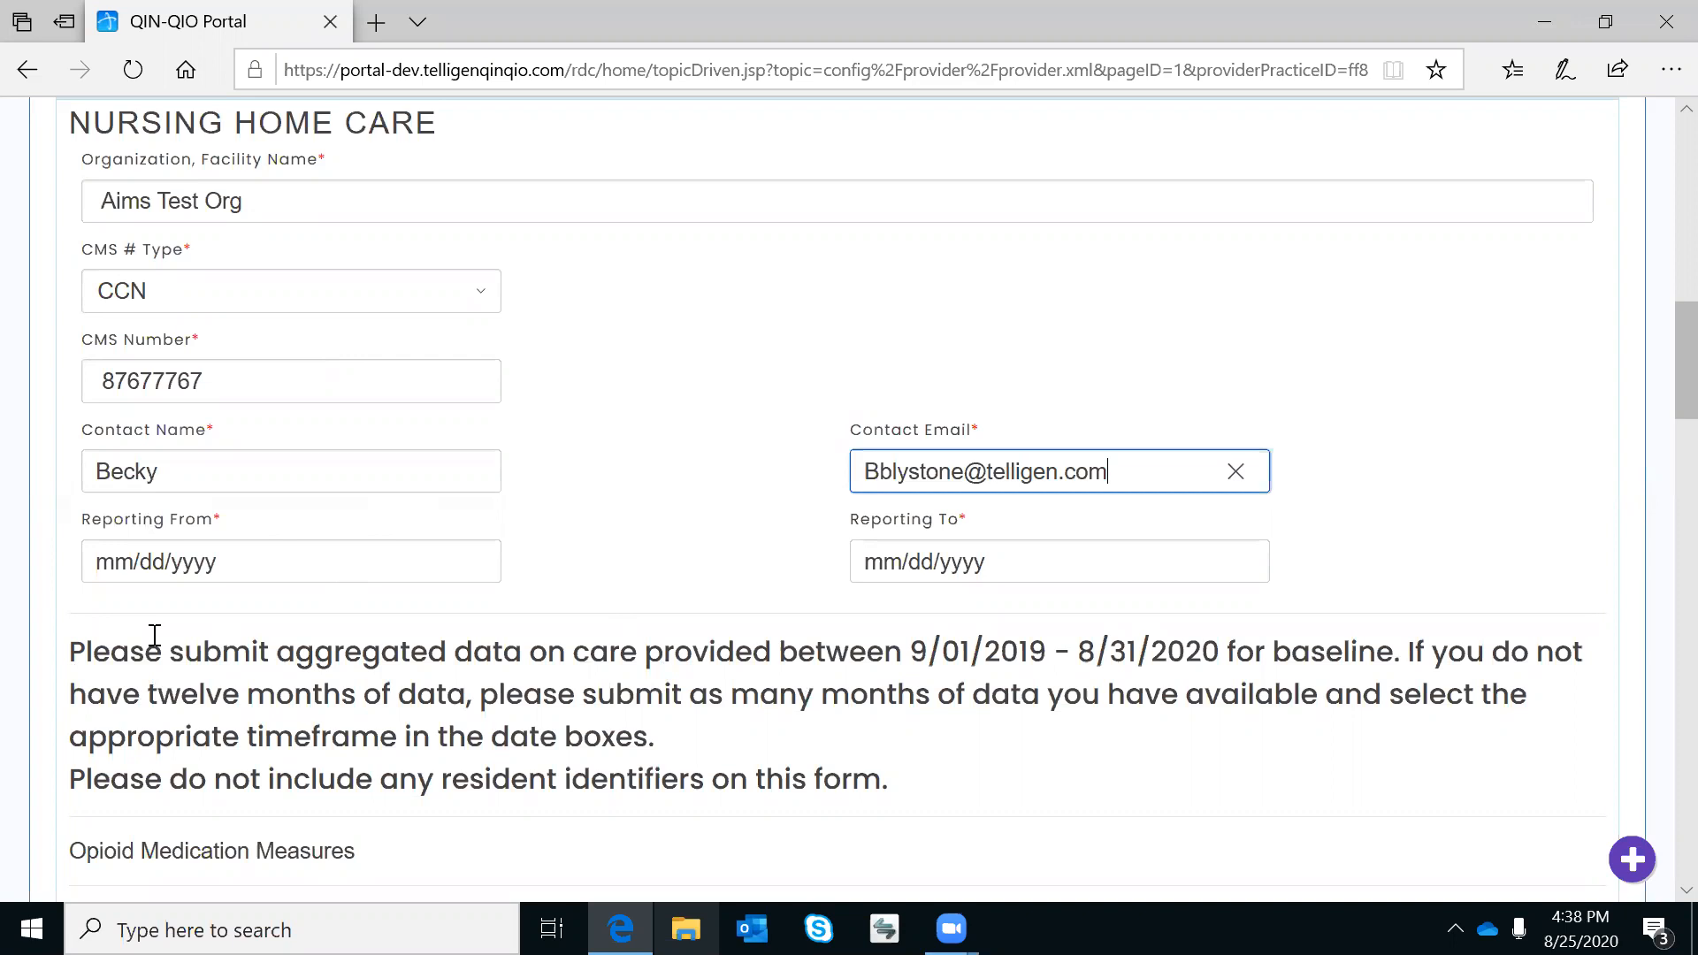
pyautogui.click(196, 567)
# Set Reporting From to 9/1/2019 with the date picker.
pyautogui.click(196, 567)
pyautogui.click(202, 573)
pyautogui.click(136, 750)
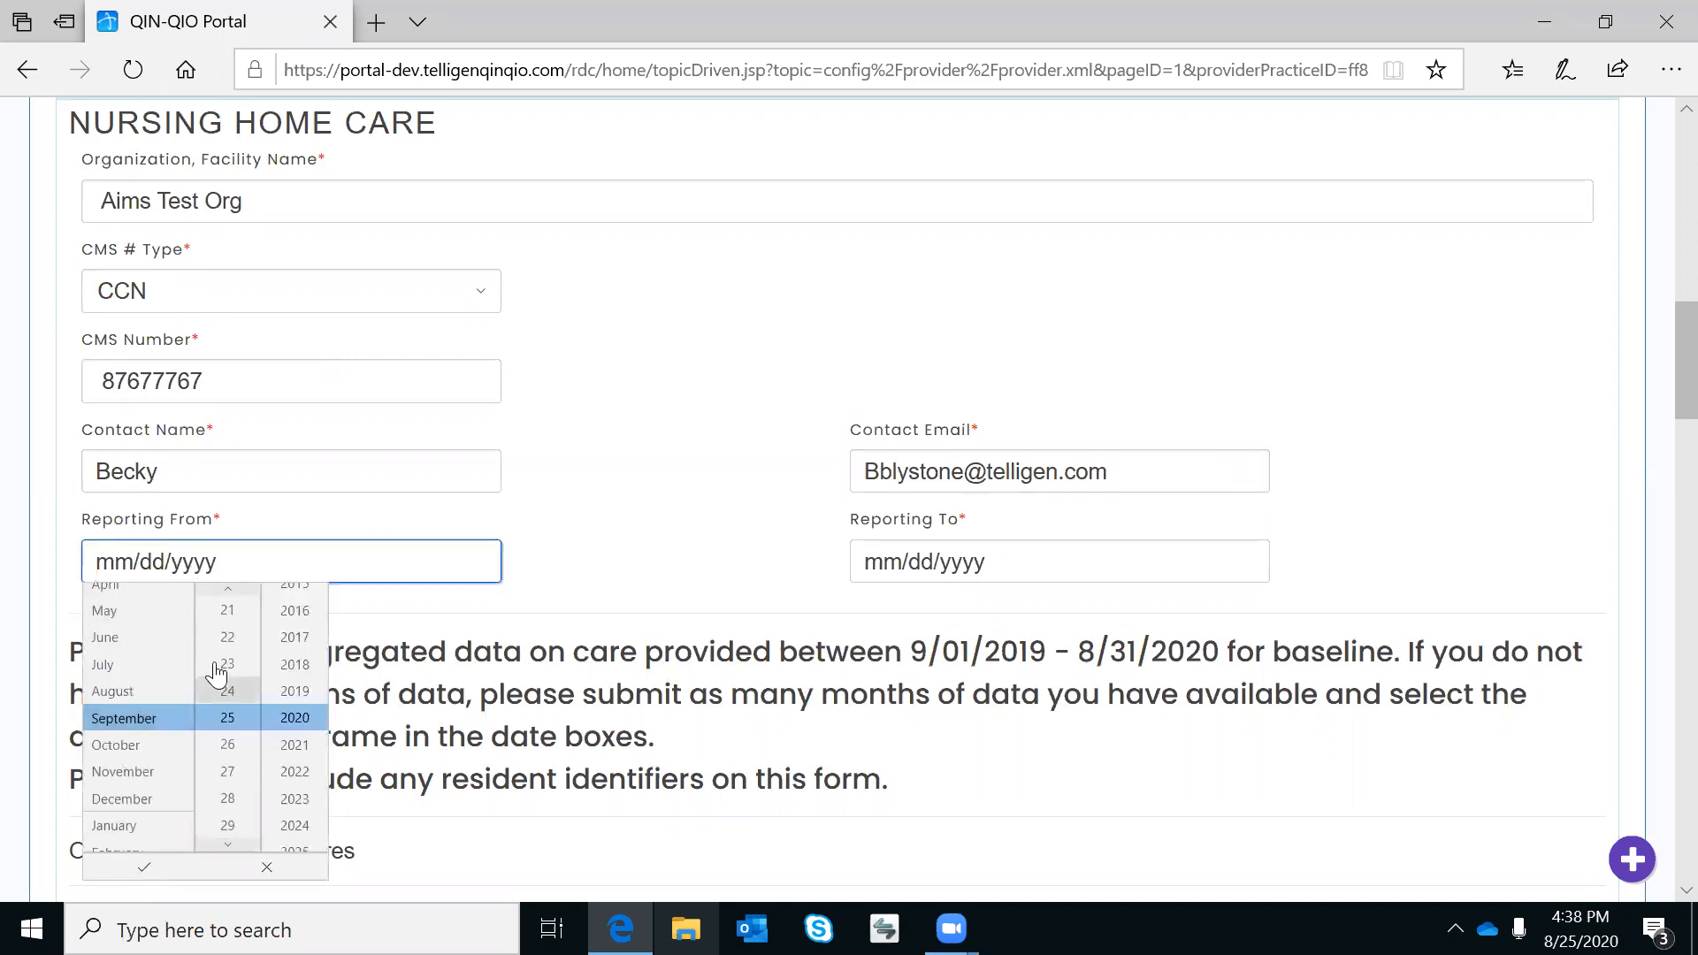
pyautogui.scroll(9, 228, 648)
pyautogui.scroll(9, 228, 648)
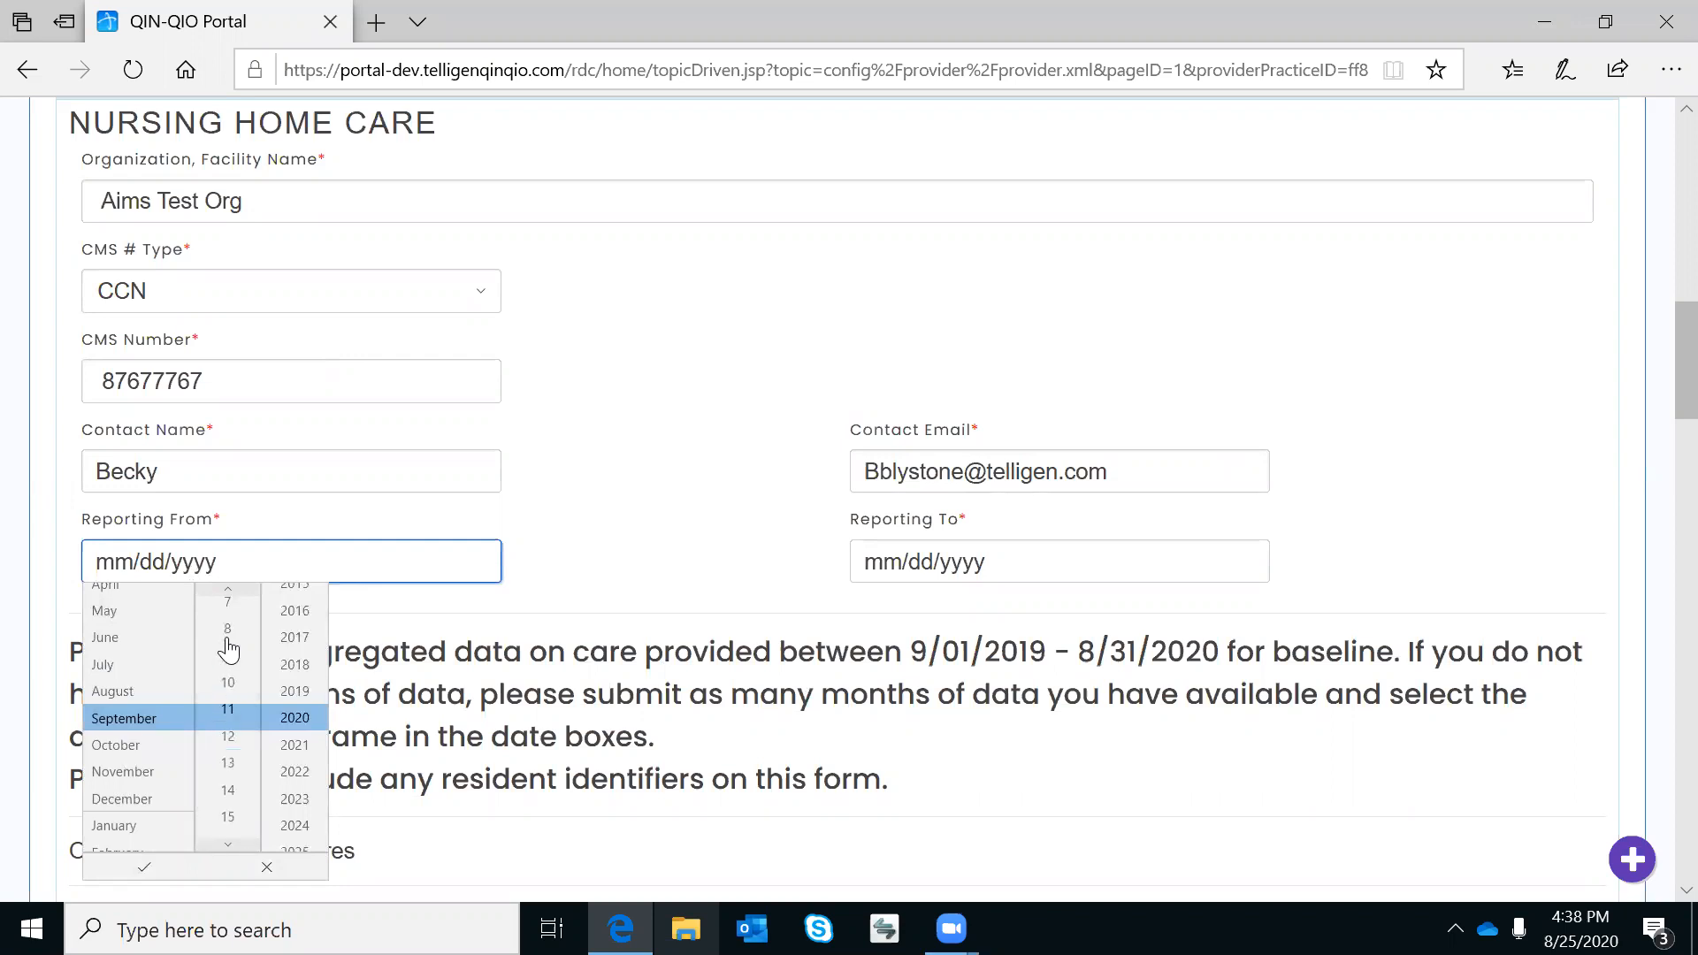
pyautogui.scroll(4, 228, 648)
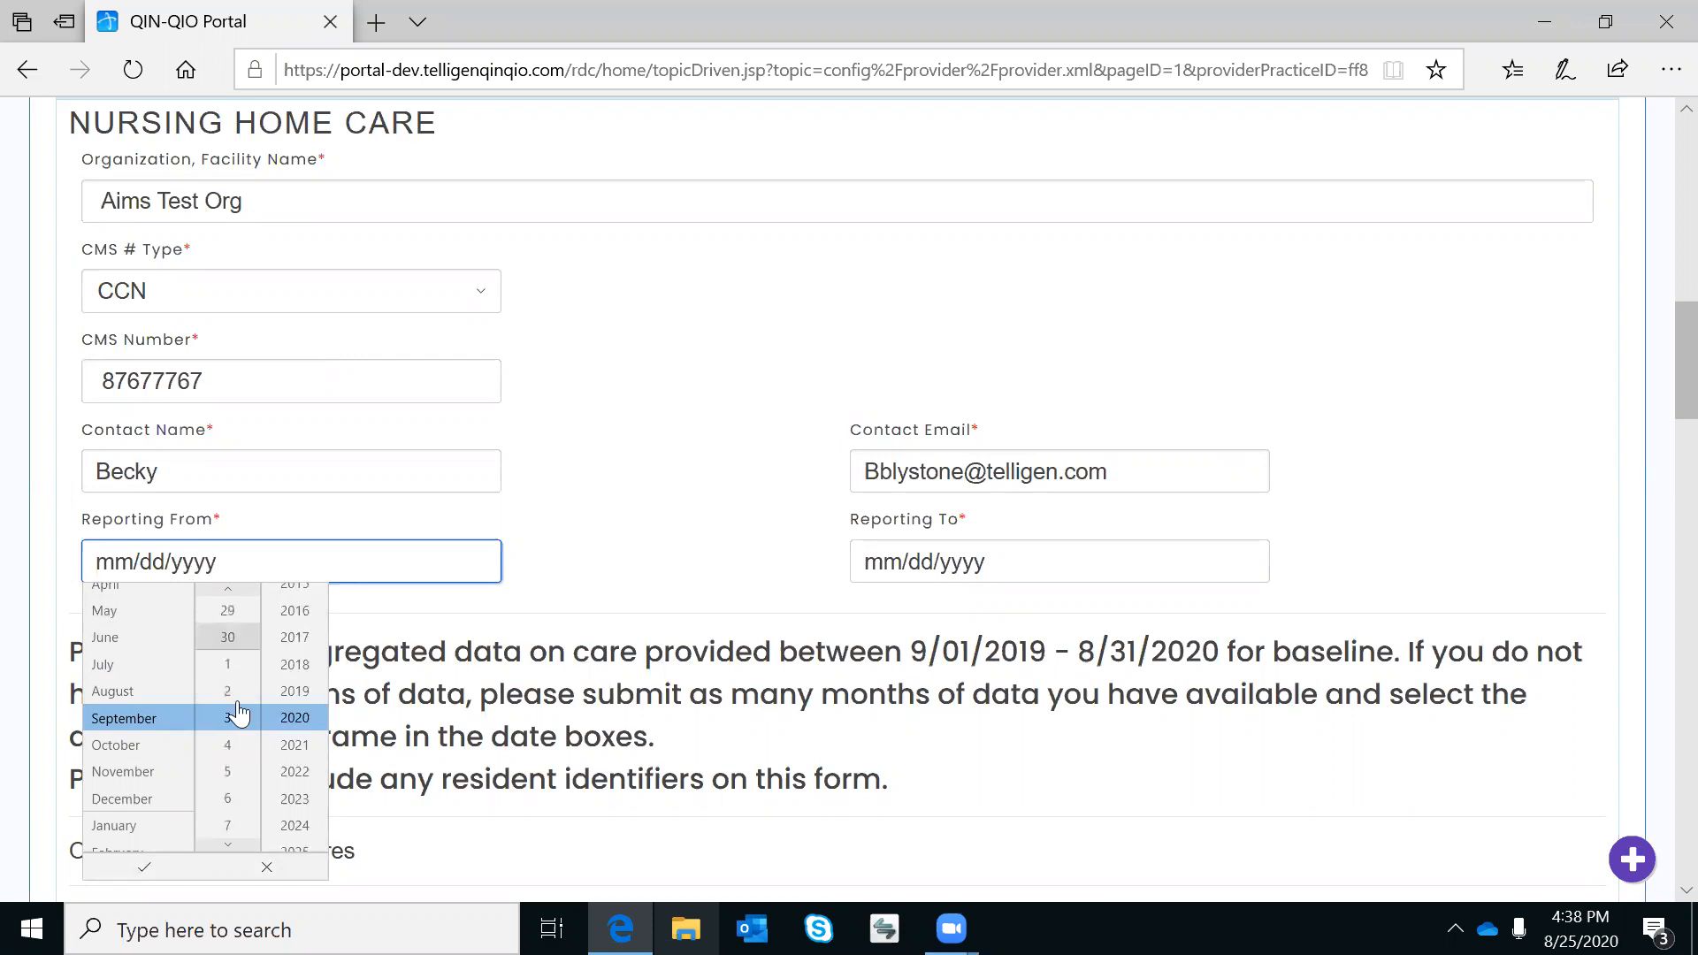
pyautogui.click(307, 698)
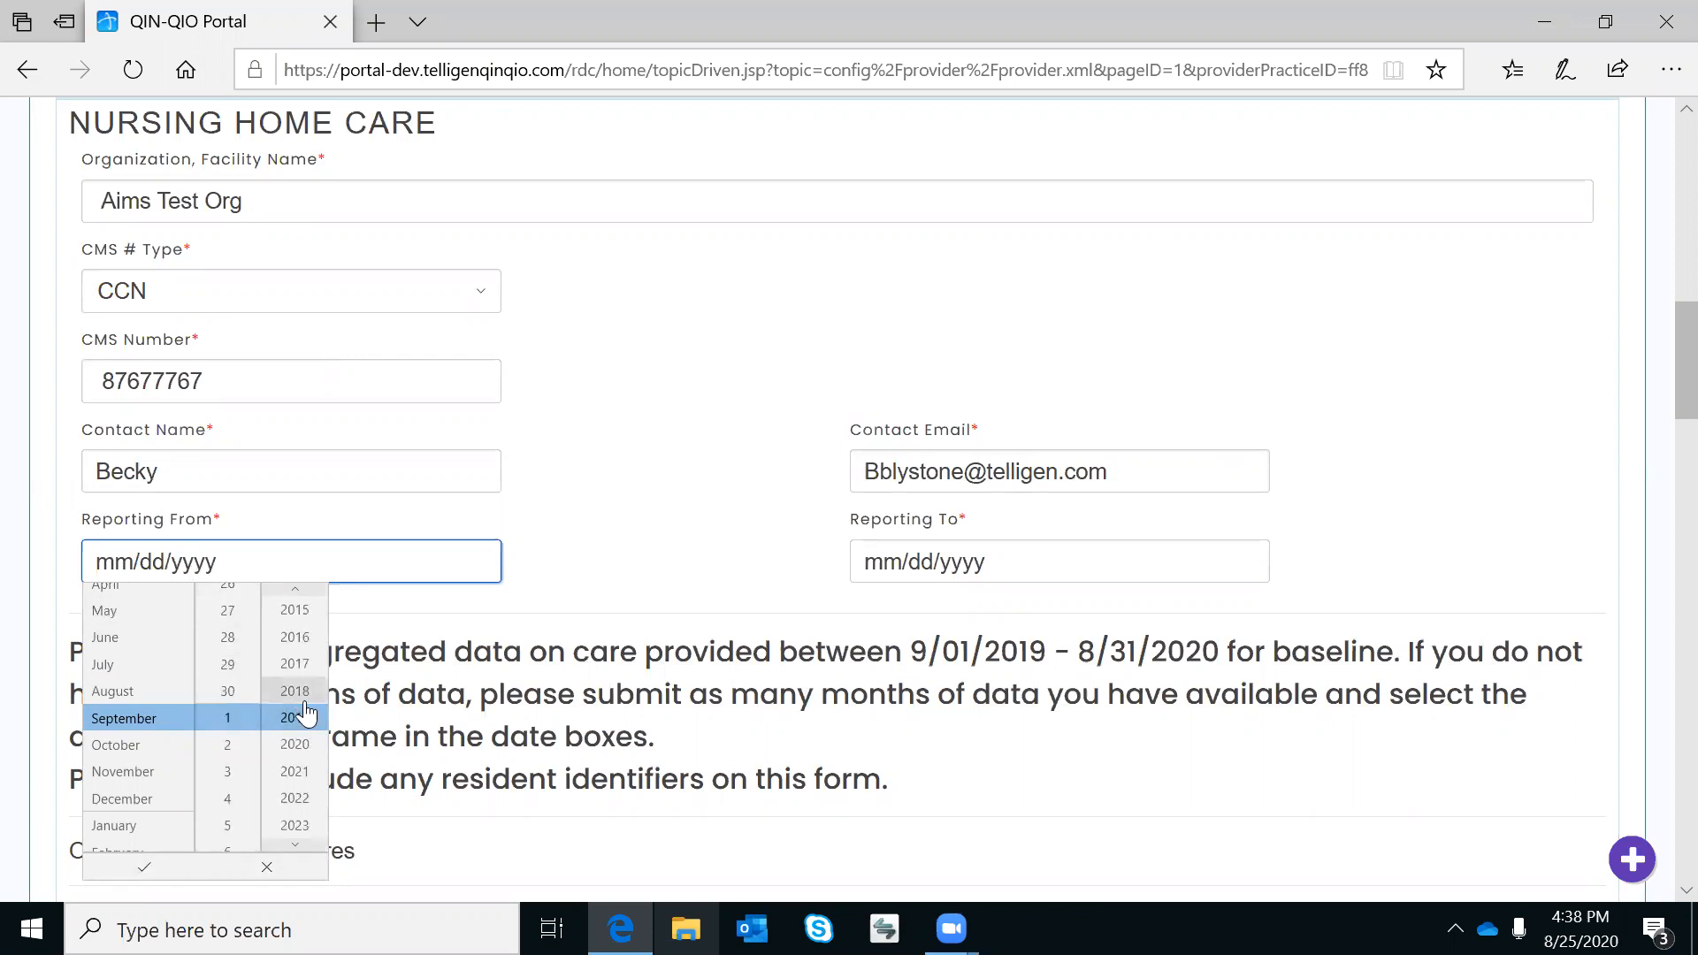
pyautogui.click(144, 866)
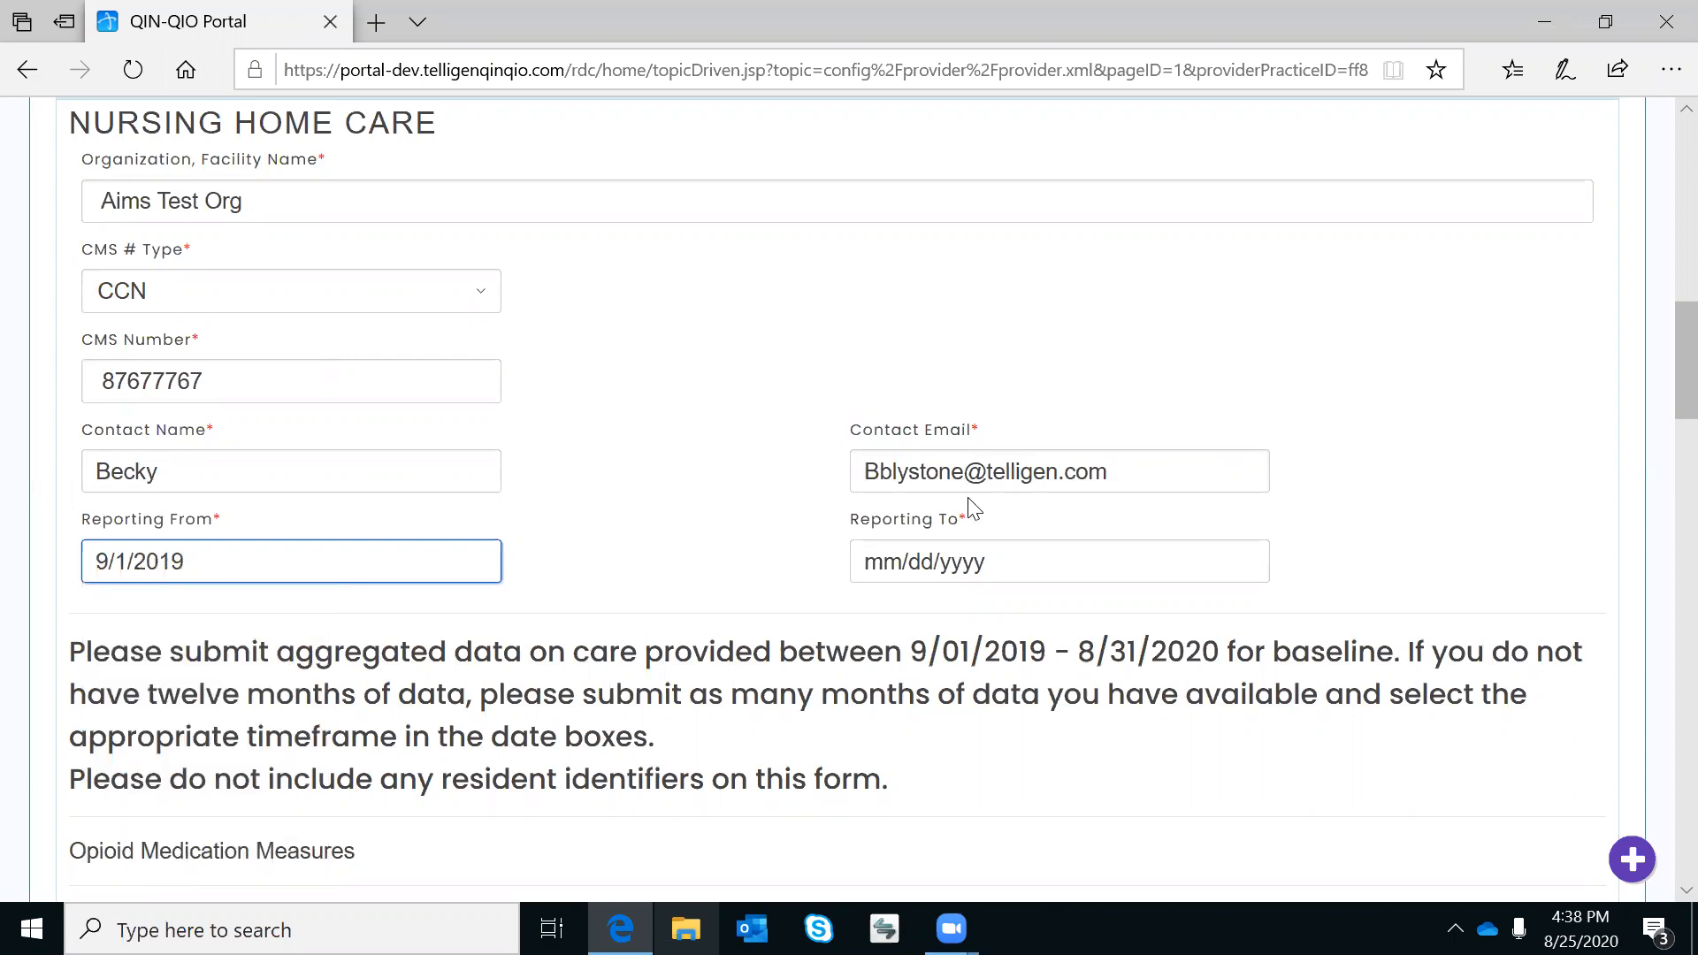
# Try setting Reporting To to 8/31/2020 in its date picker.
pyautogui.click(963, 568)
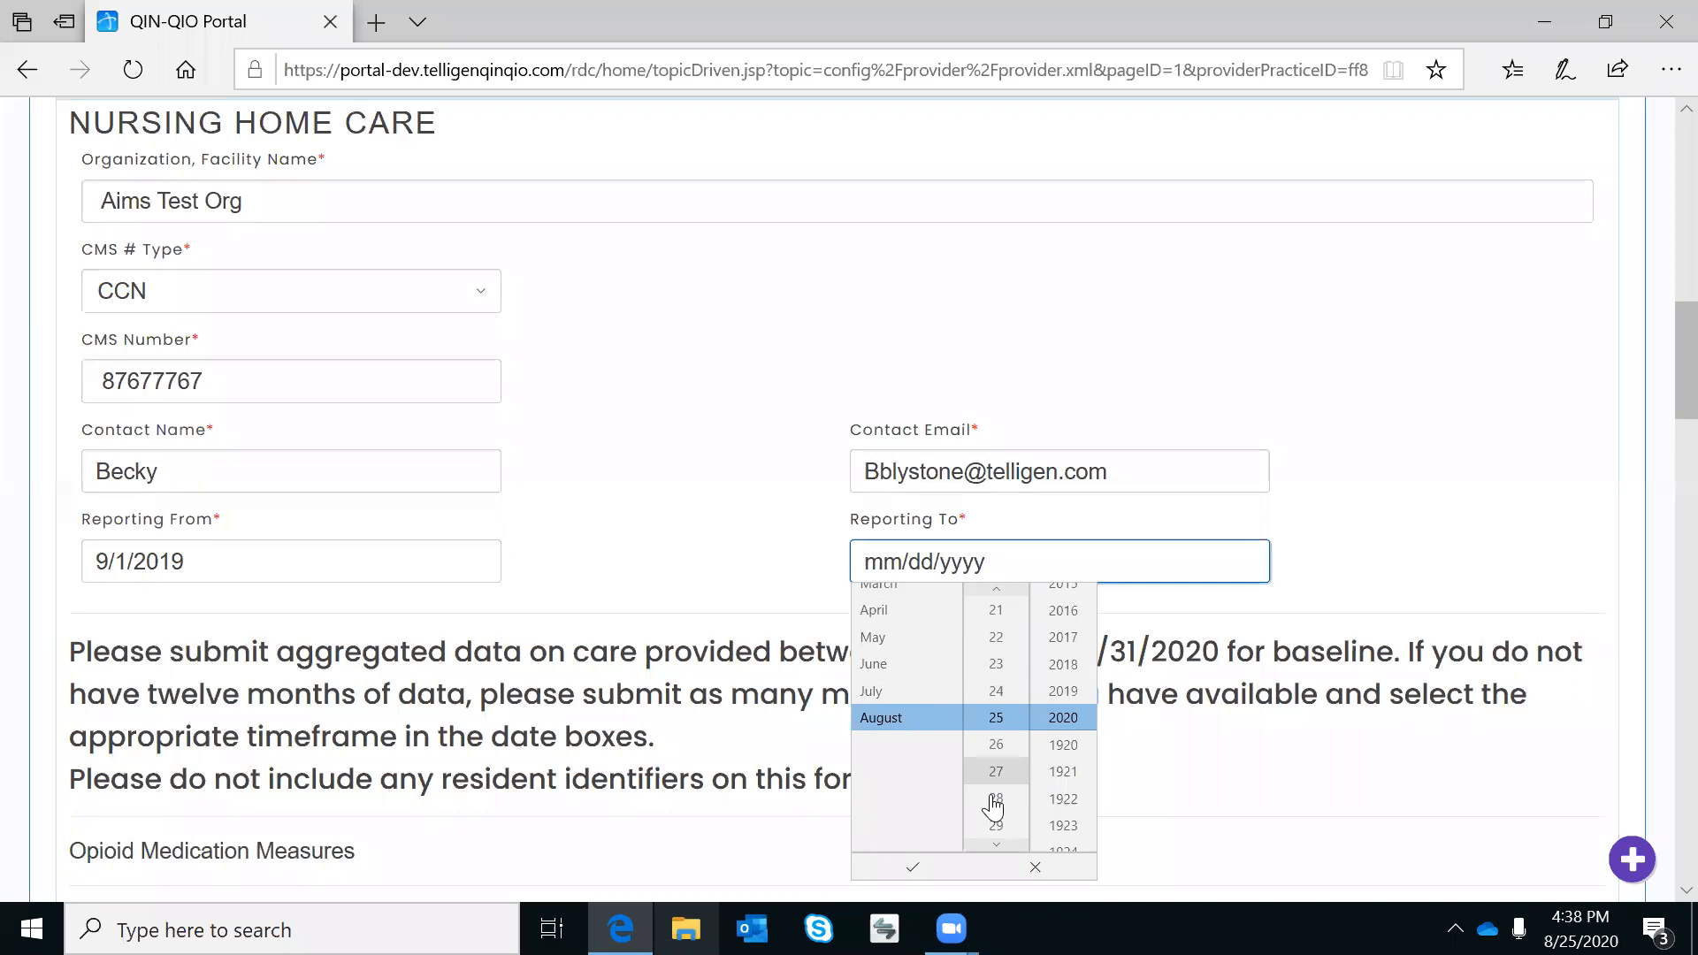
pyautogui.scroll(-1, 995, 807)
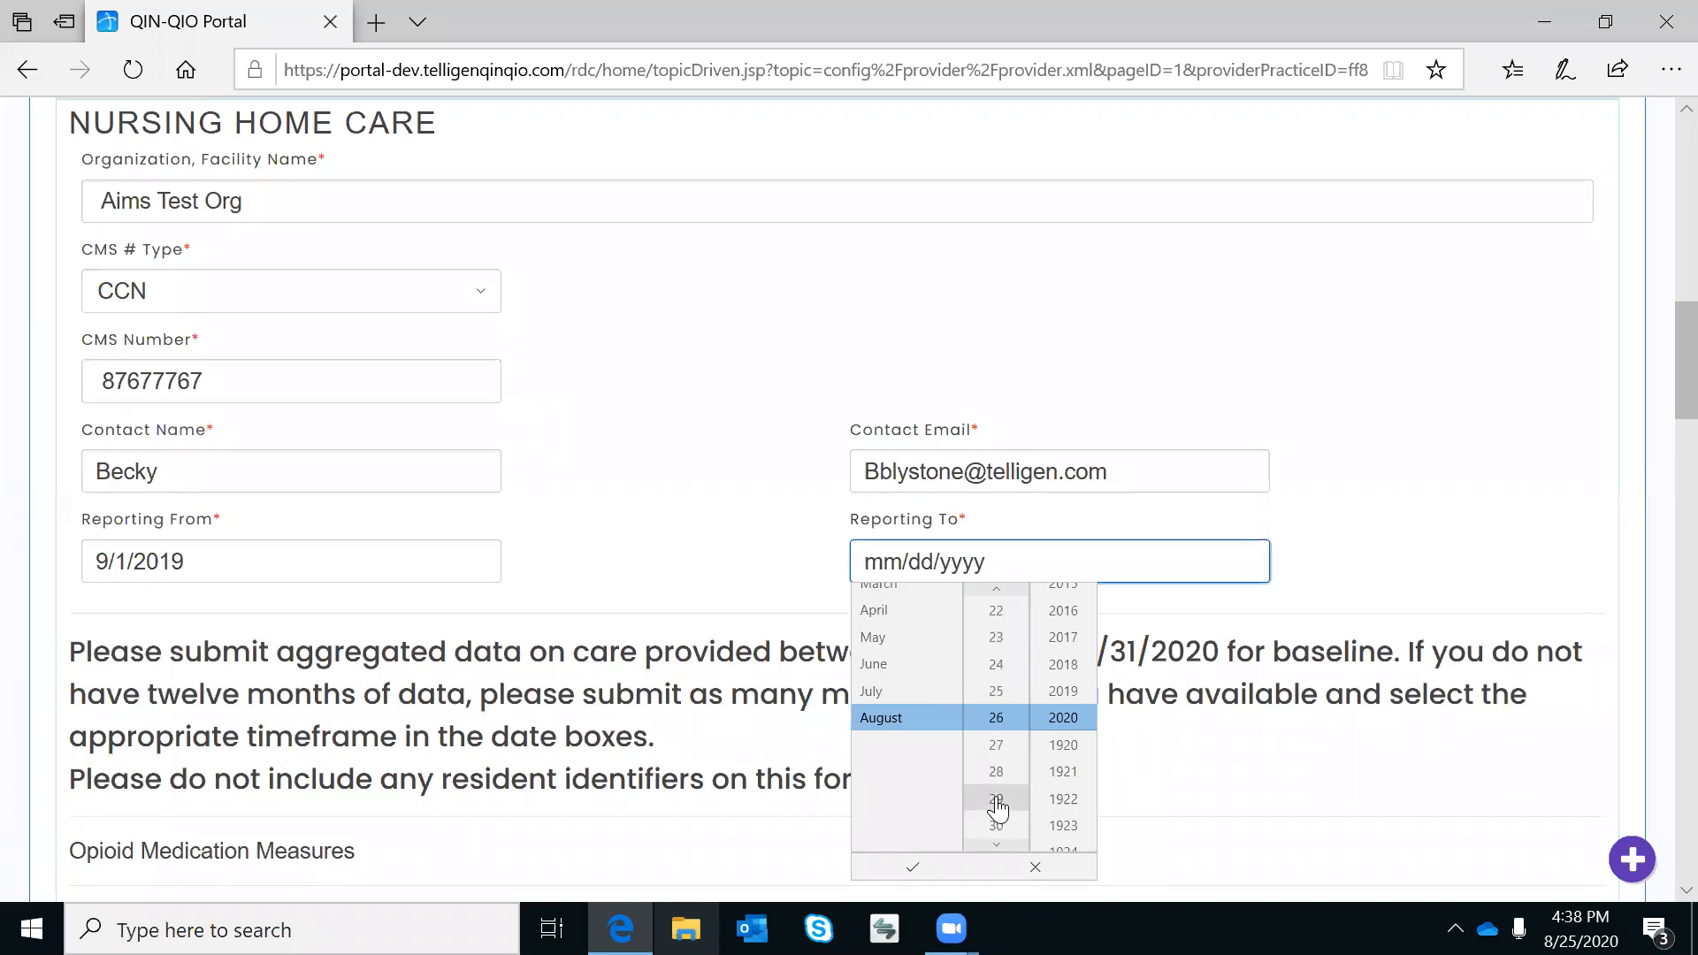
pyautogui.click(997, 844)
pyautogui.click(865, 880)
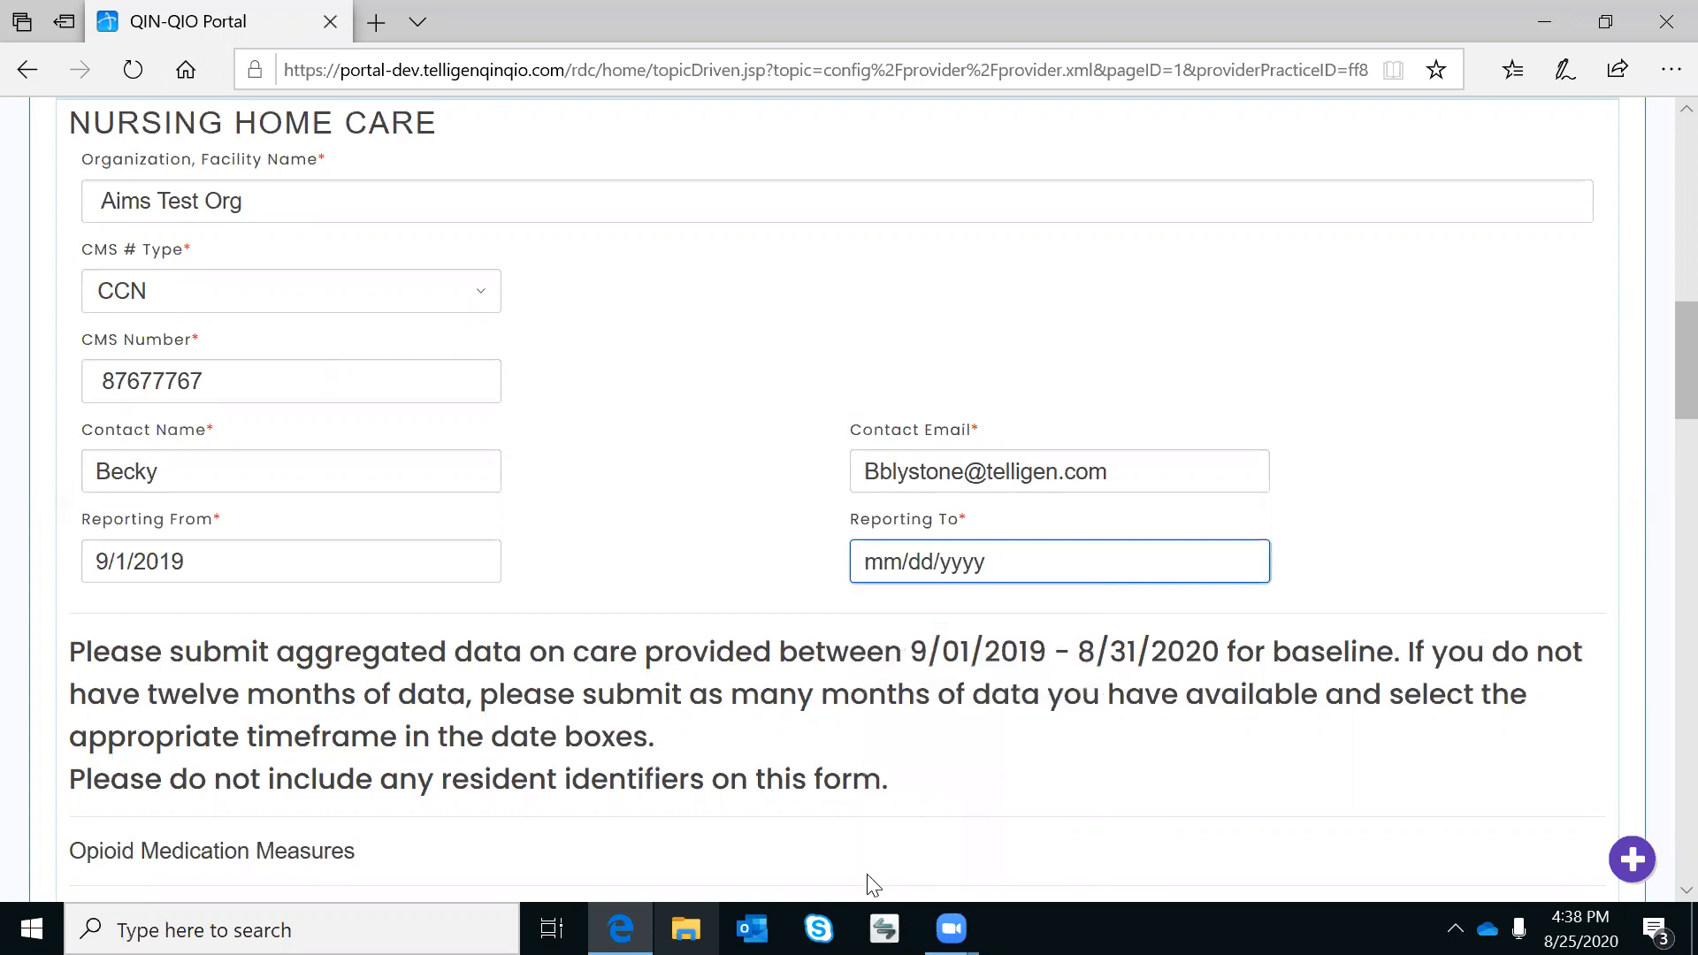
# Enter 18 residents taking opioids and 3 opioid adverse drug events.
pyautogui.scroll(-2, 753, 753)
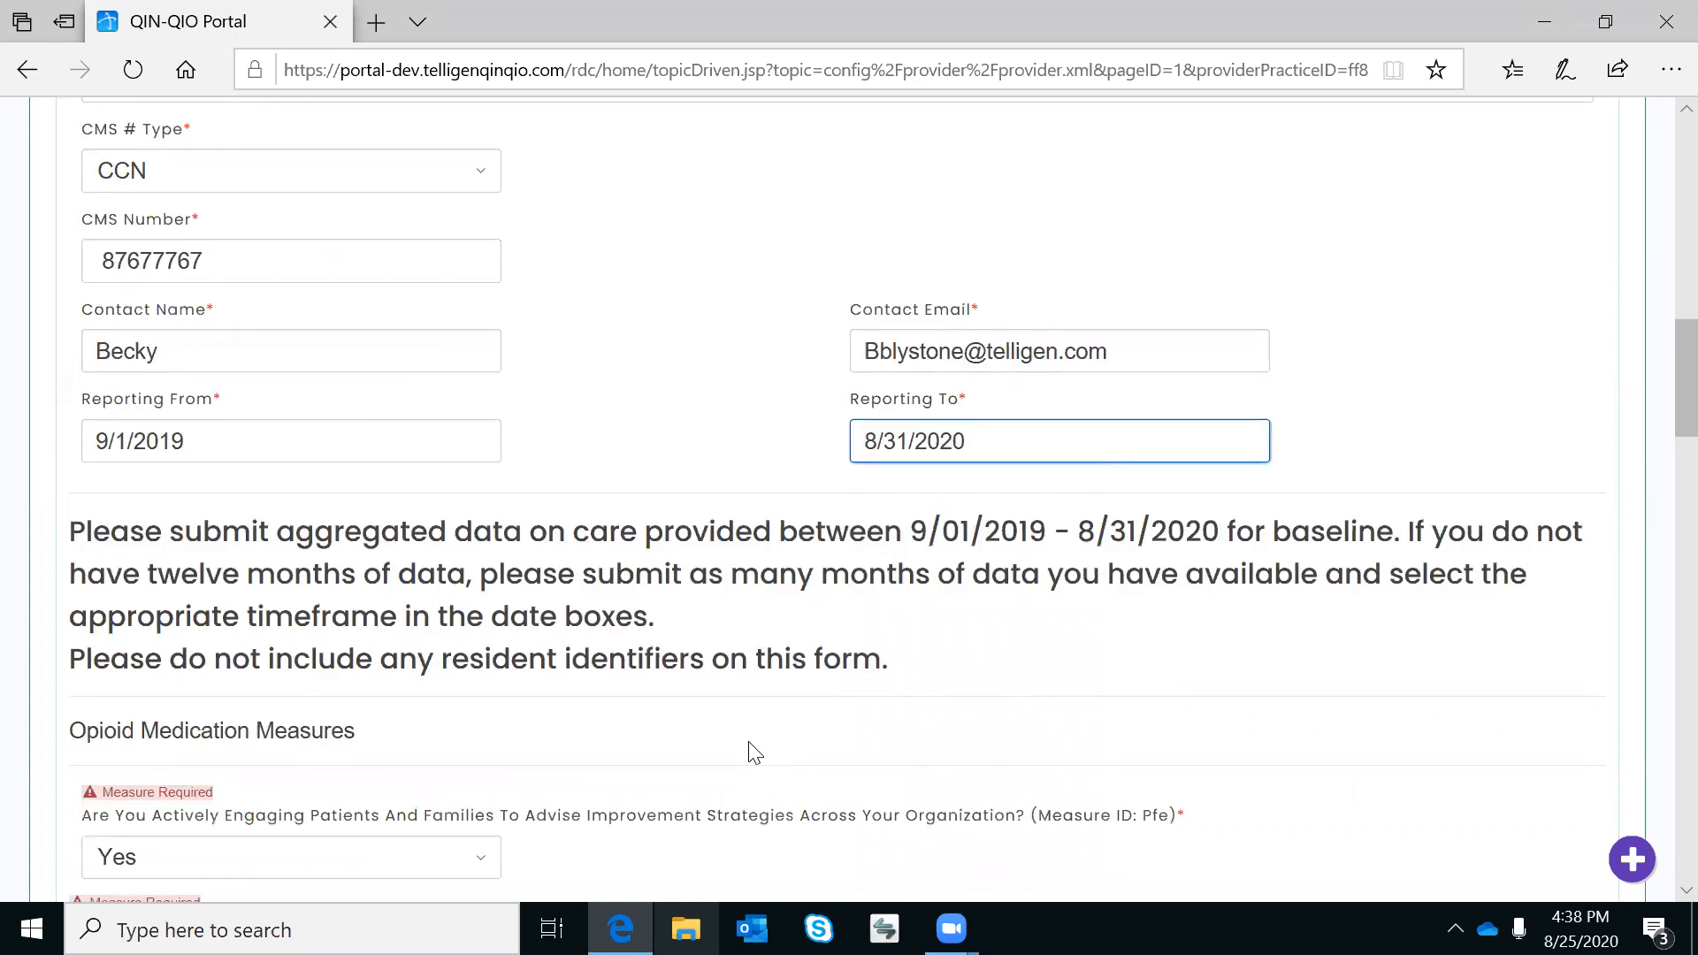
pyautogui.scroll(-5, 753, 753)
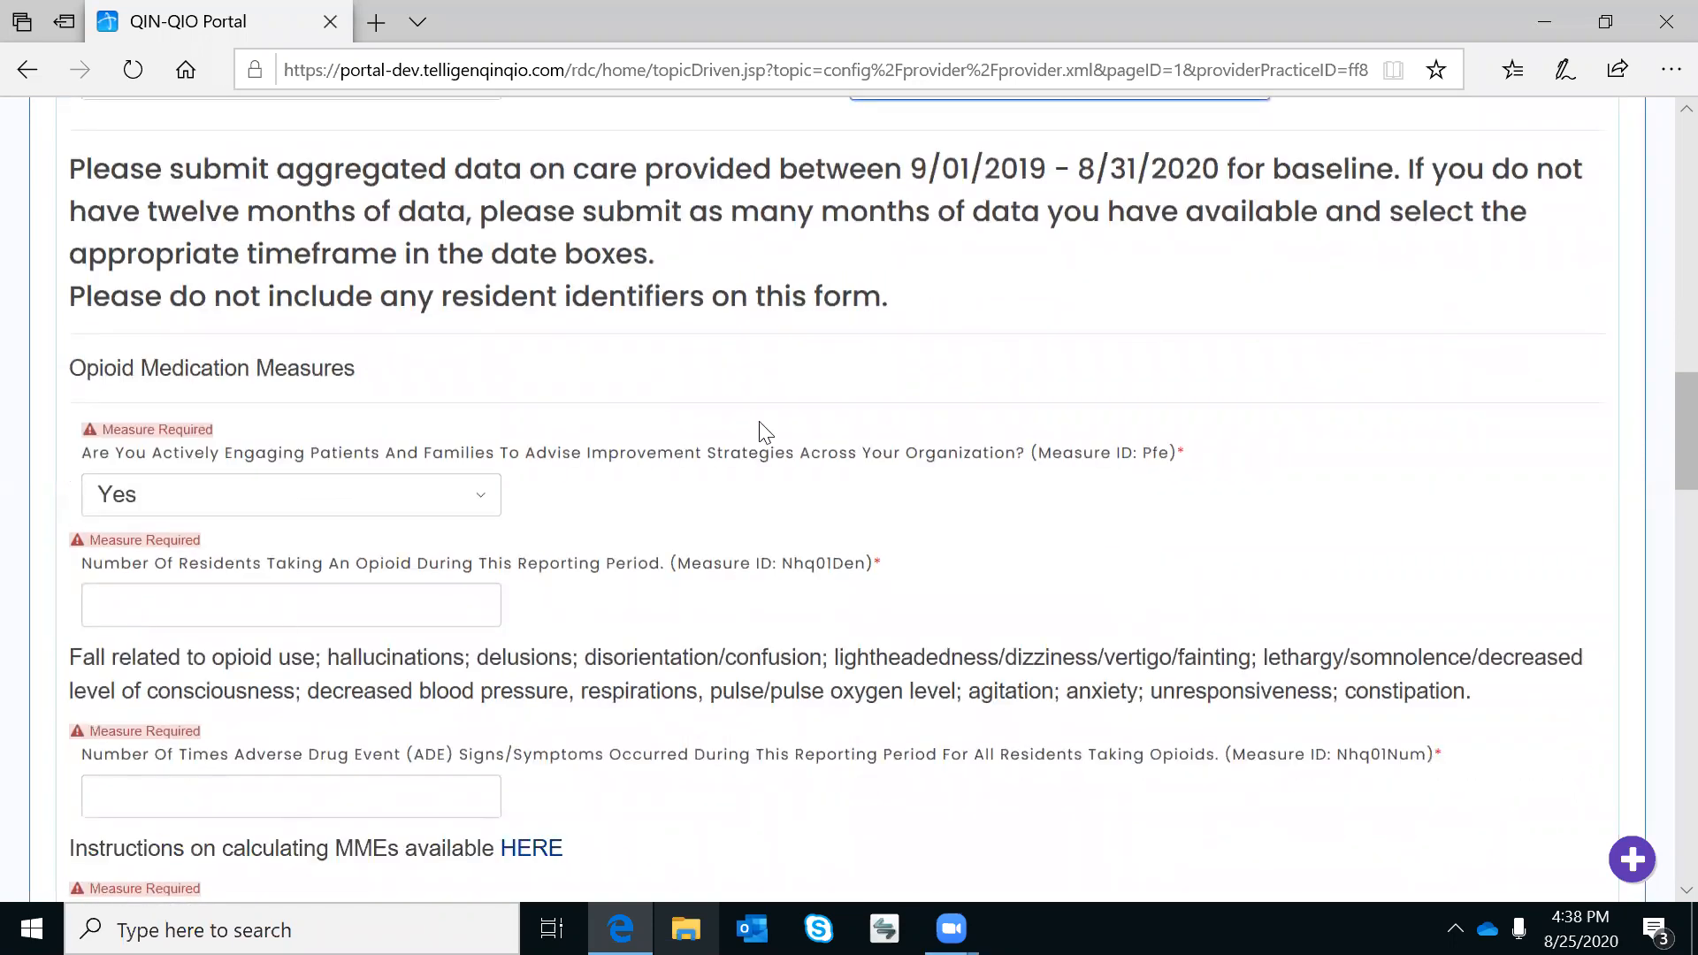
pyautogui.click(177, 612)
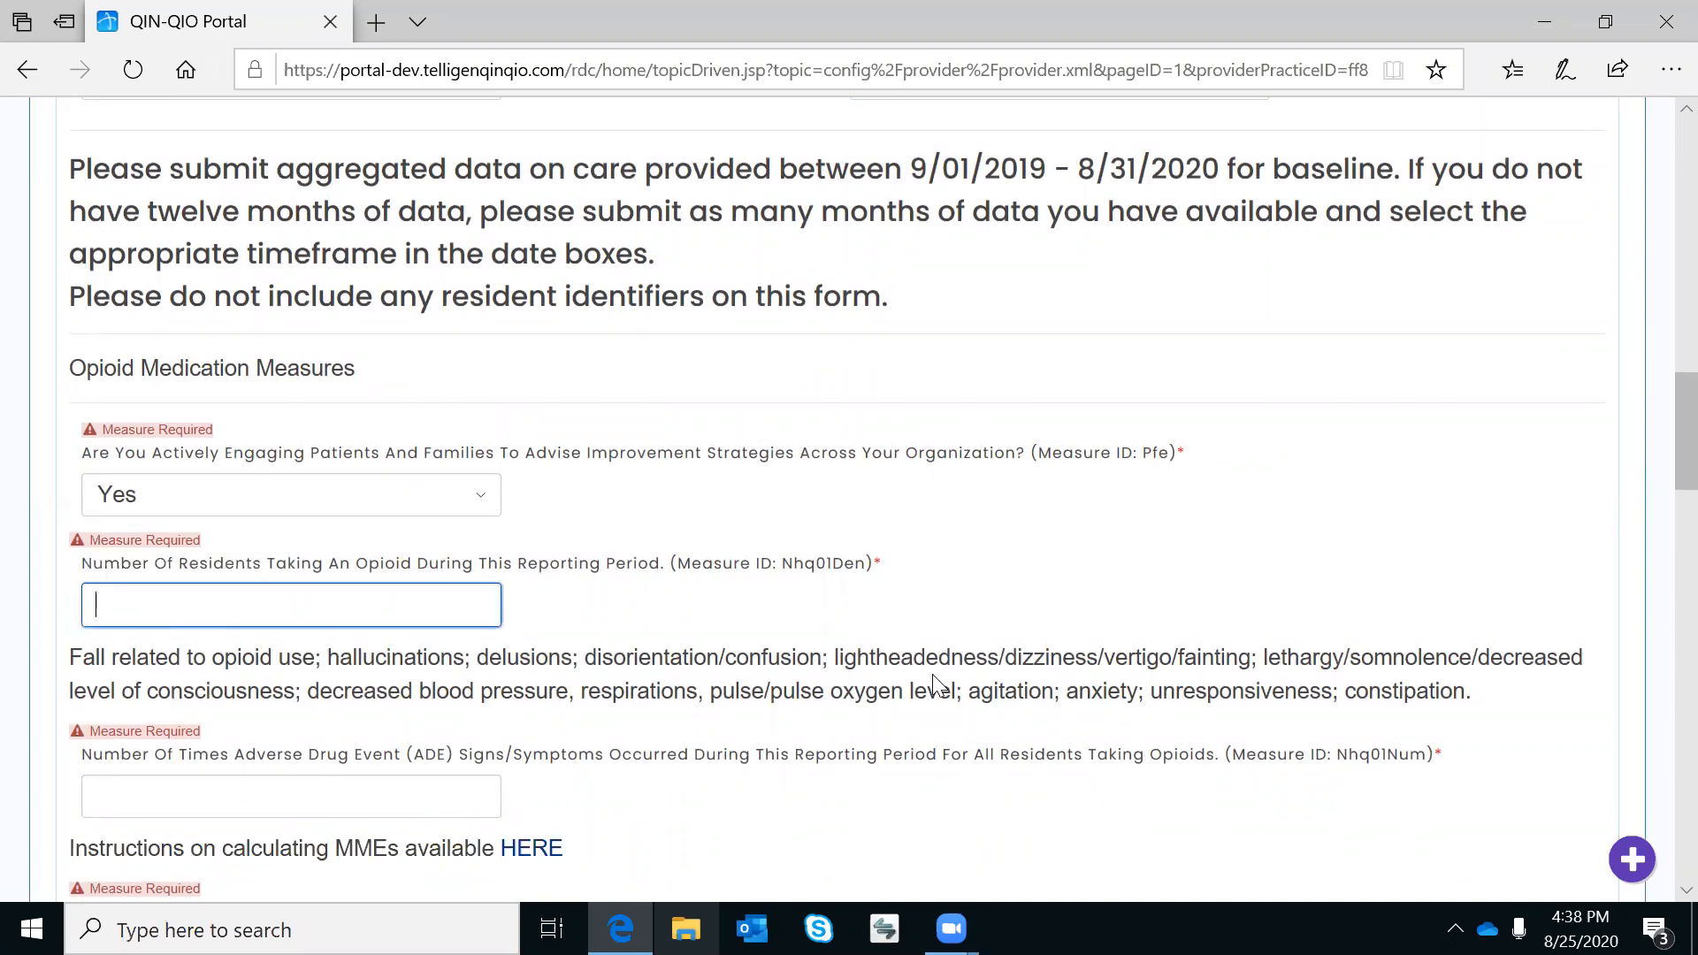
pyautogui.write('18')
pyautogui.press('Tab')
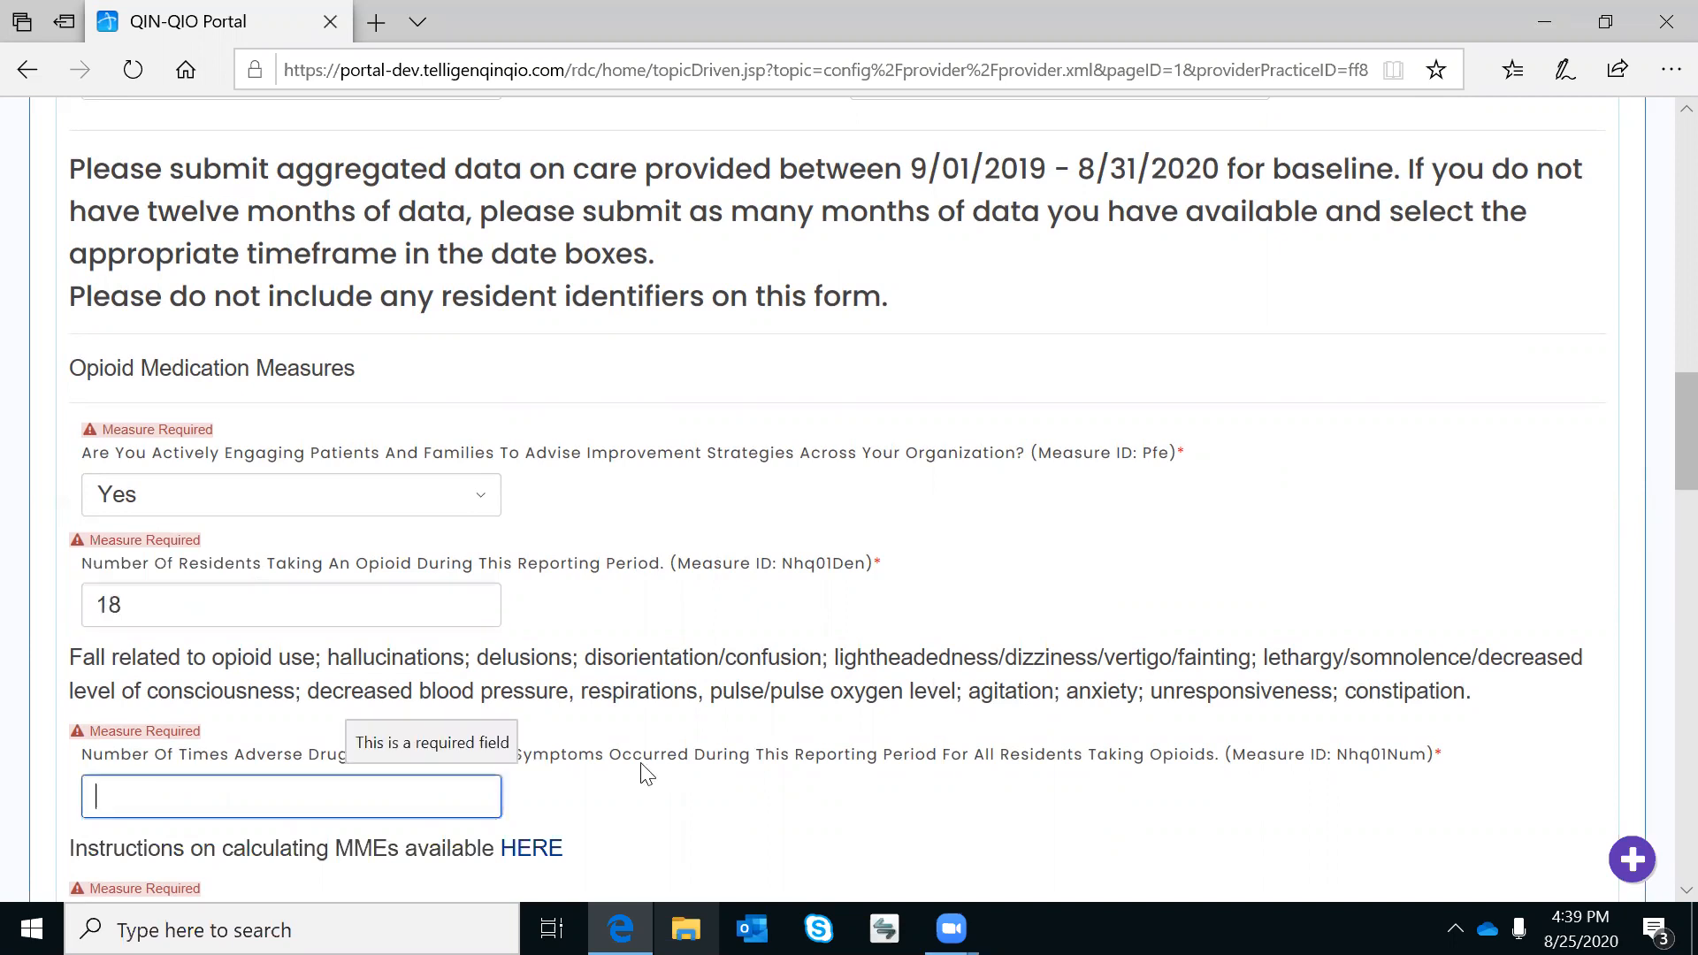
pyautogui.write('3')
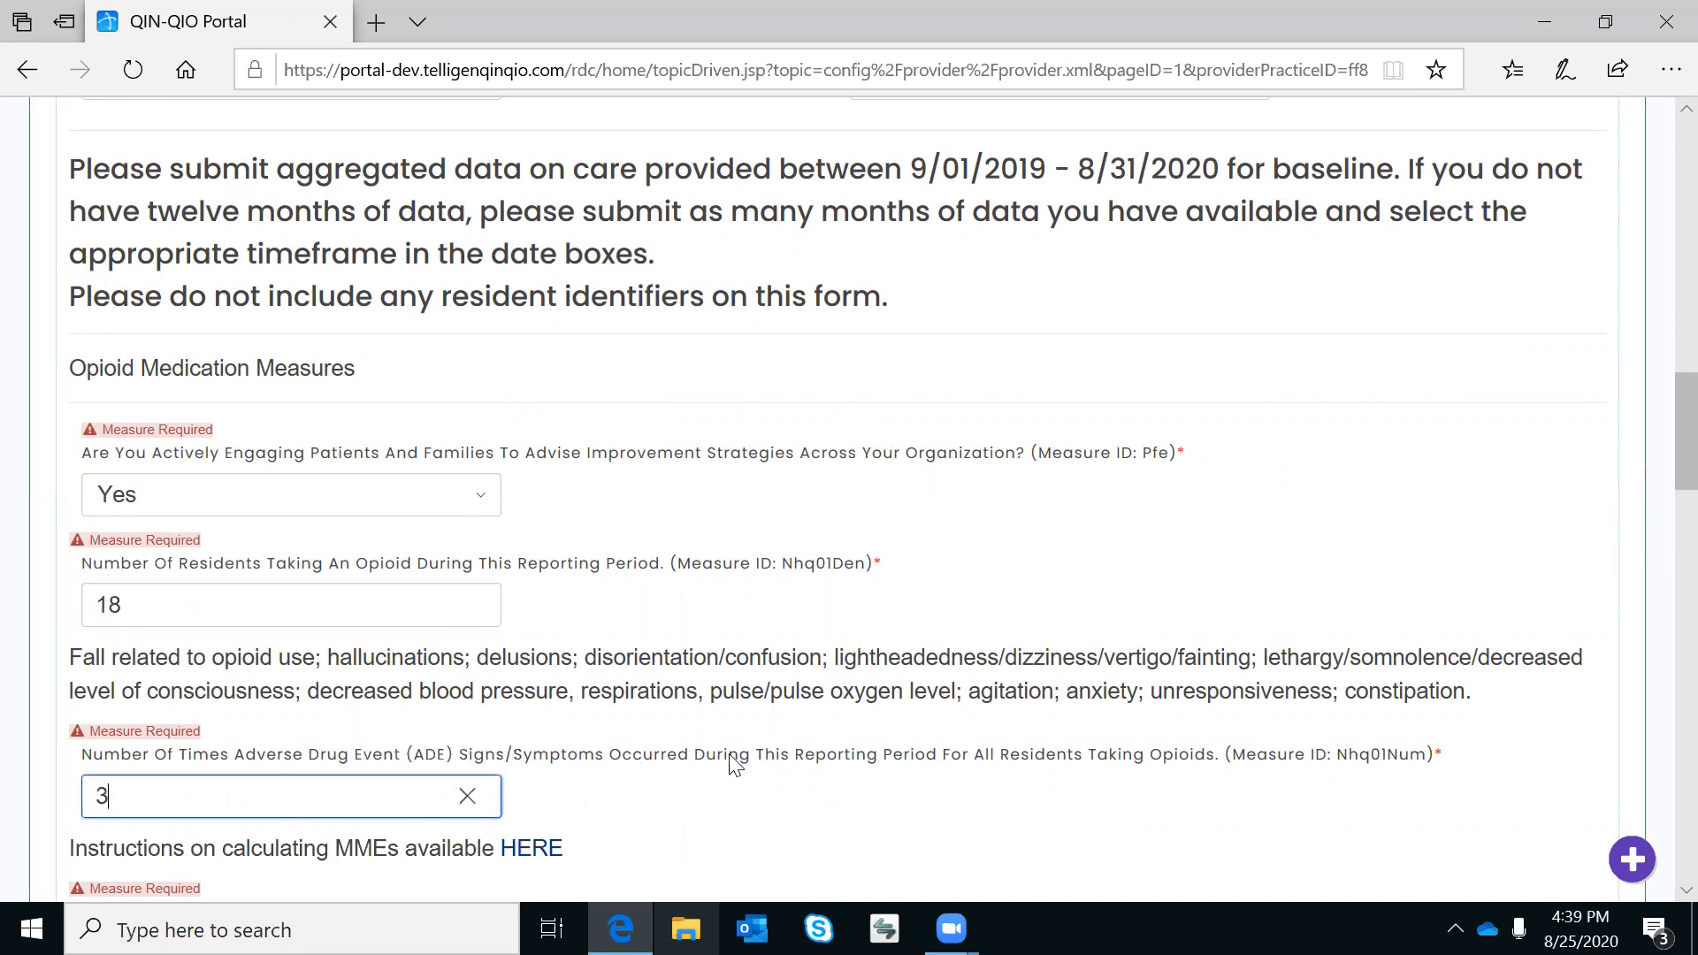
# Enter 17 residents at ≥90 MME and 10 opioid-ADE hospital admissions.
pyautogui.scroll(-3, 730, 764)
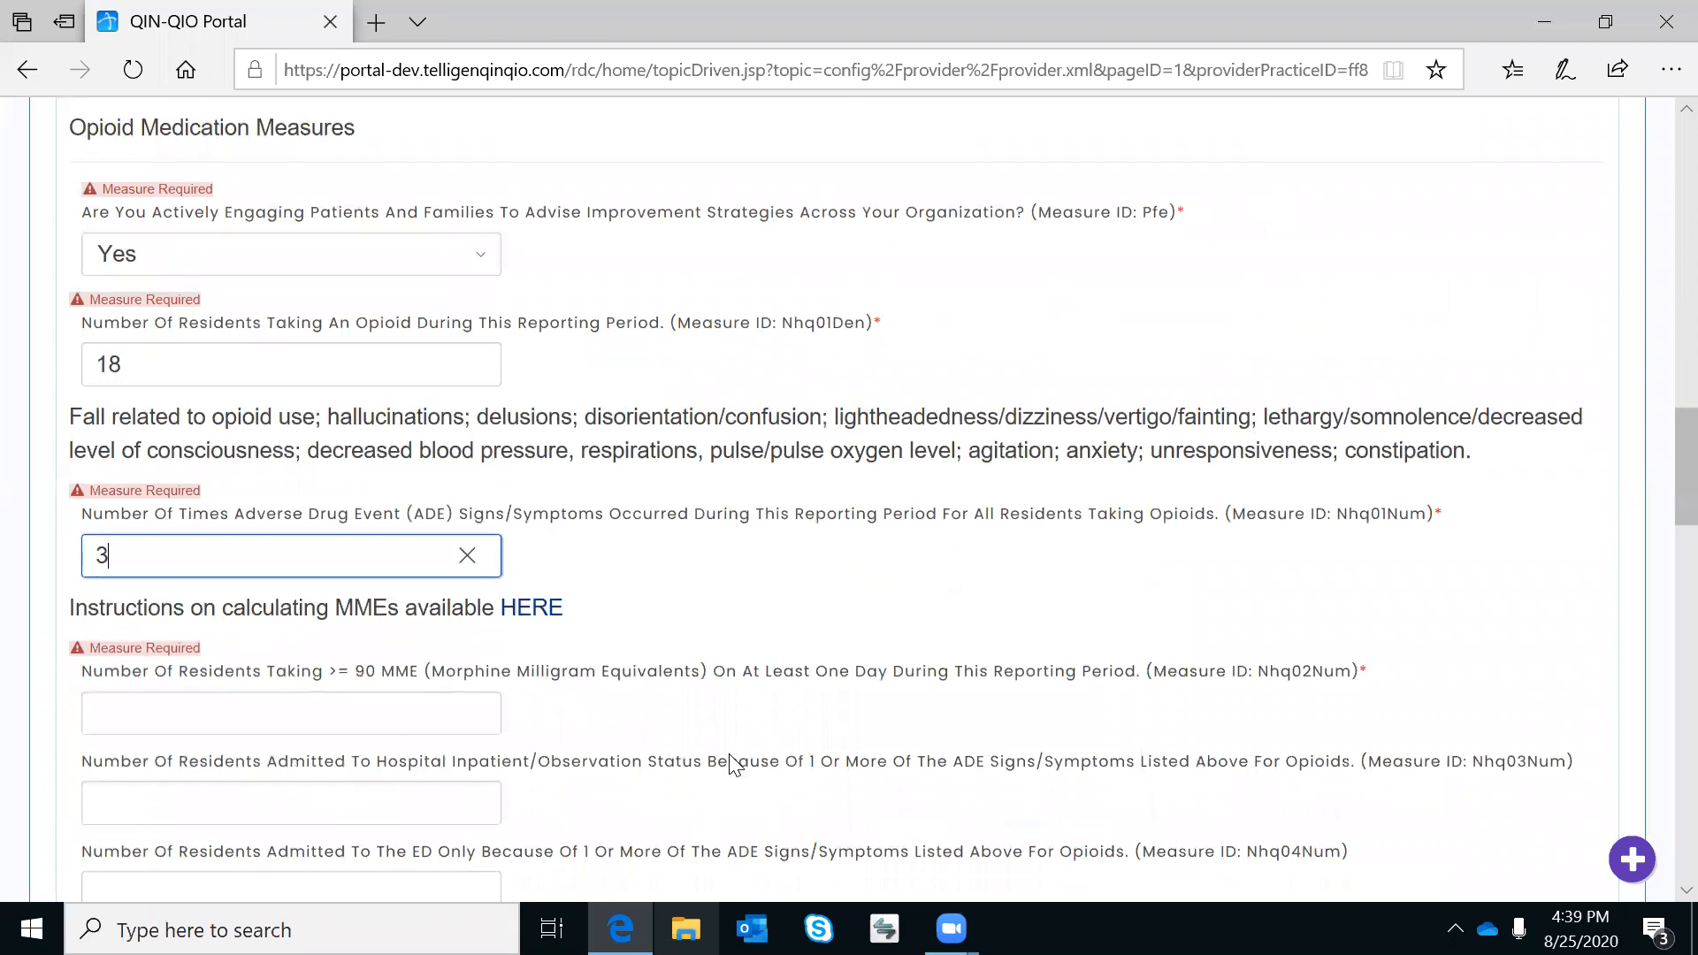
pyautogui.click(217, 718)
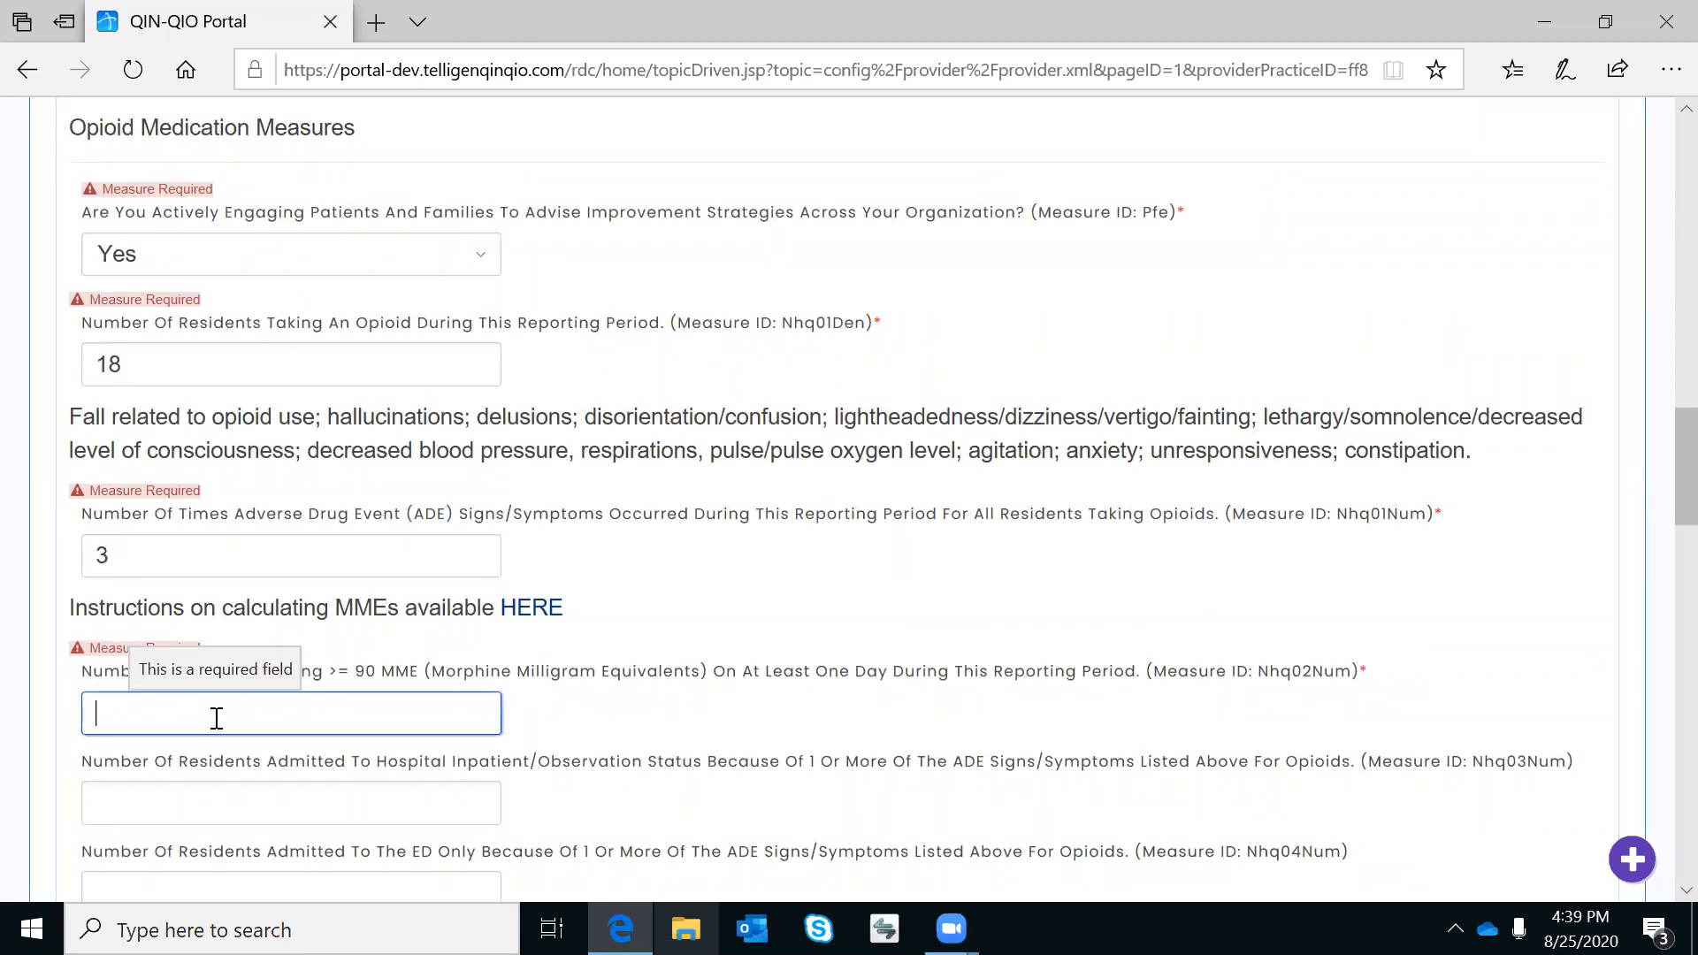
pyautogui.write('17')
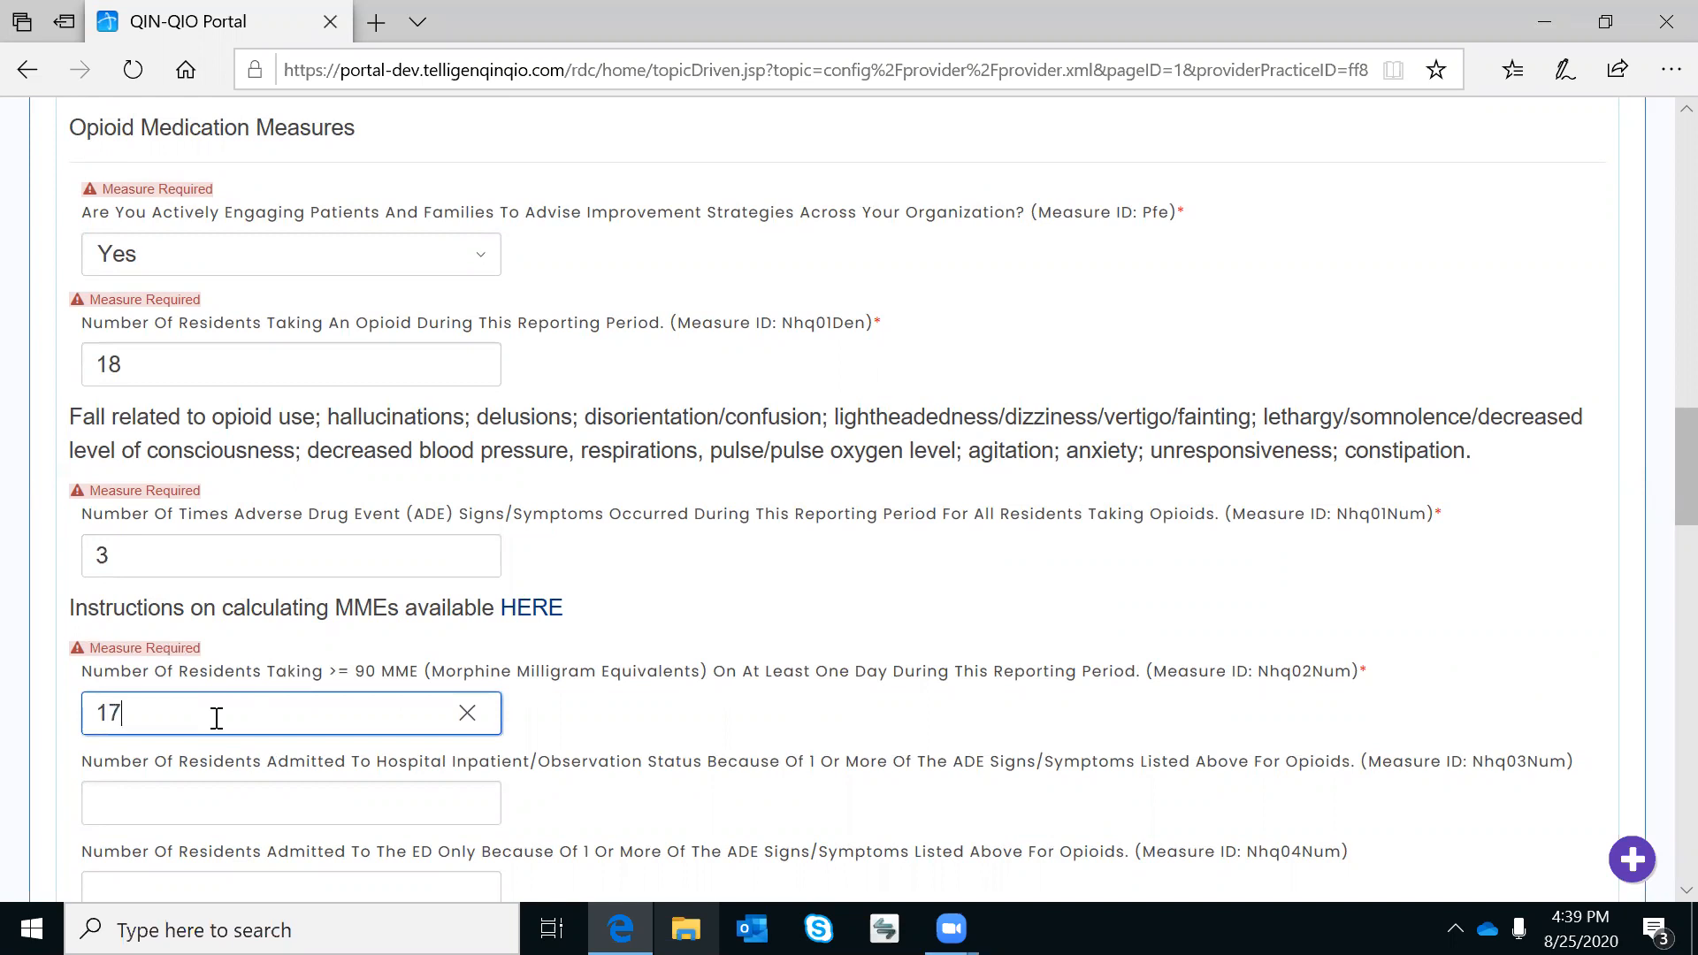
pyautogui.click(211, 801)
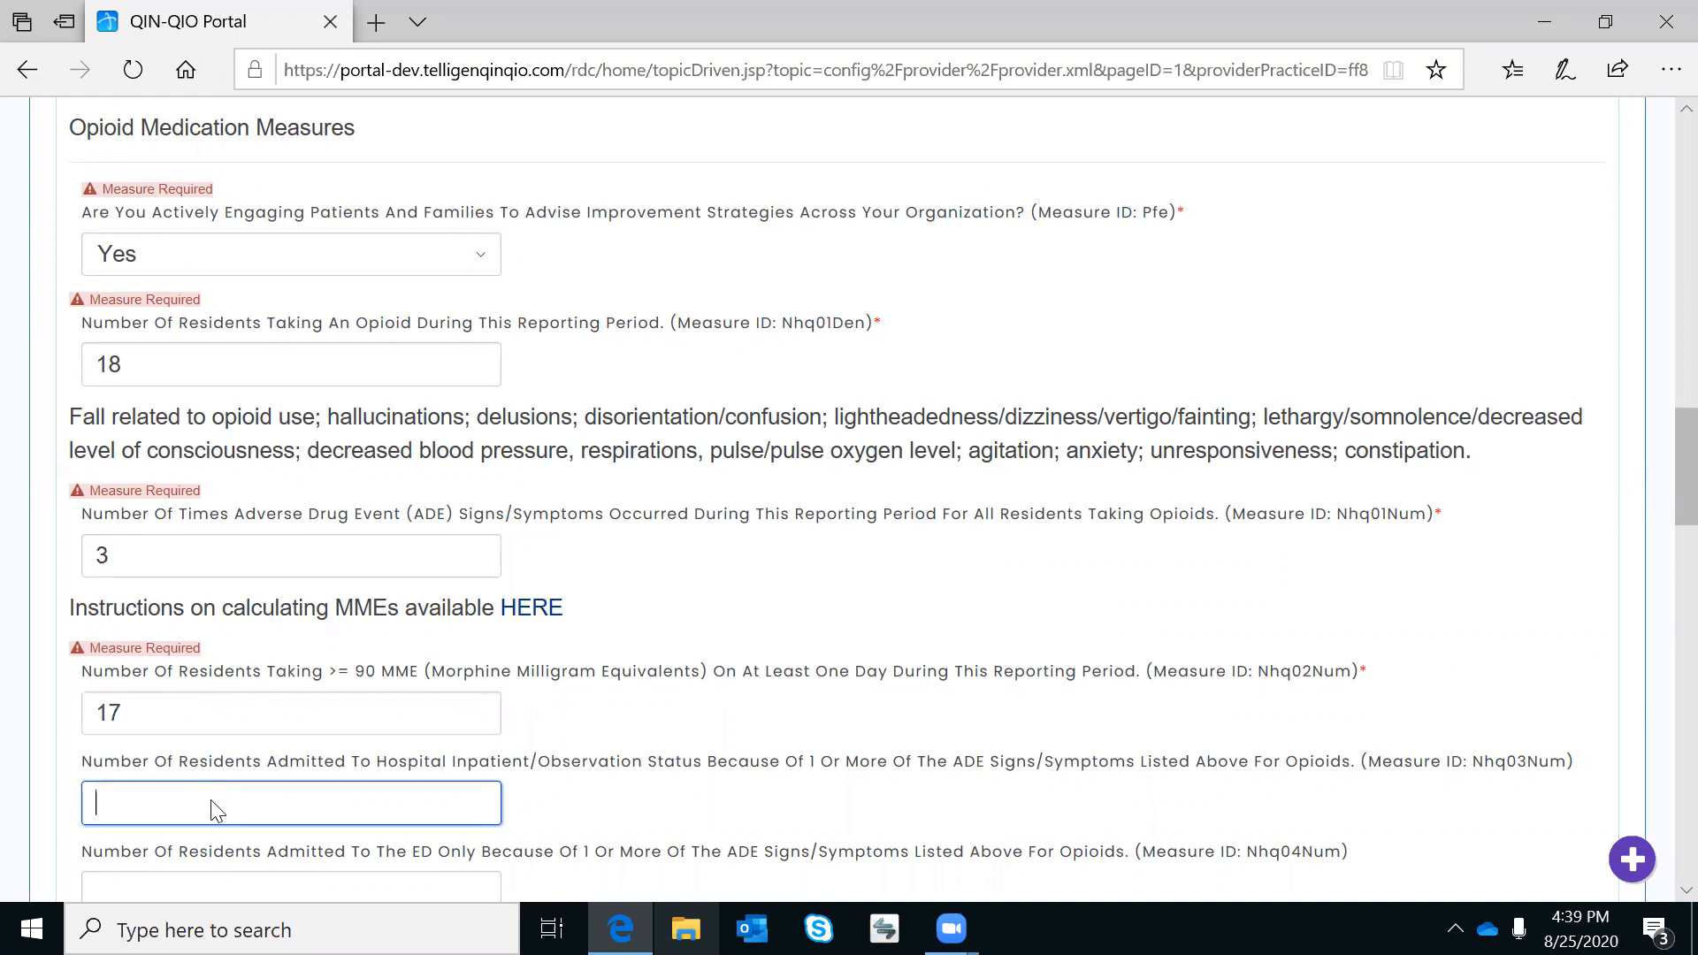
pyautogui.scroll(-3, 211, 799)
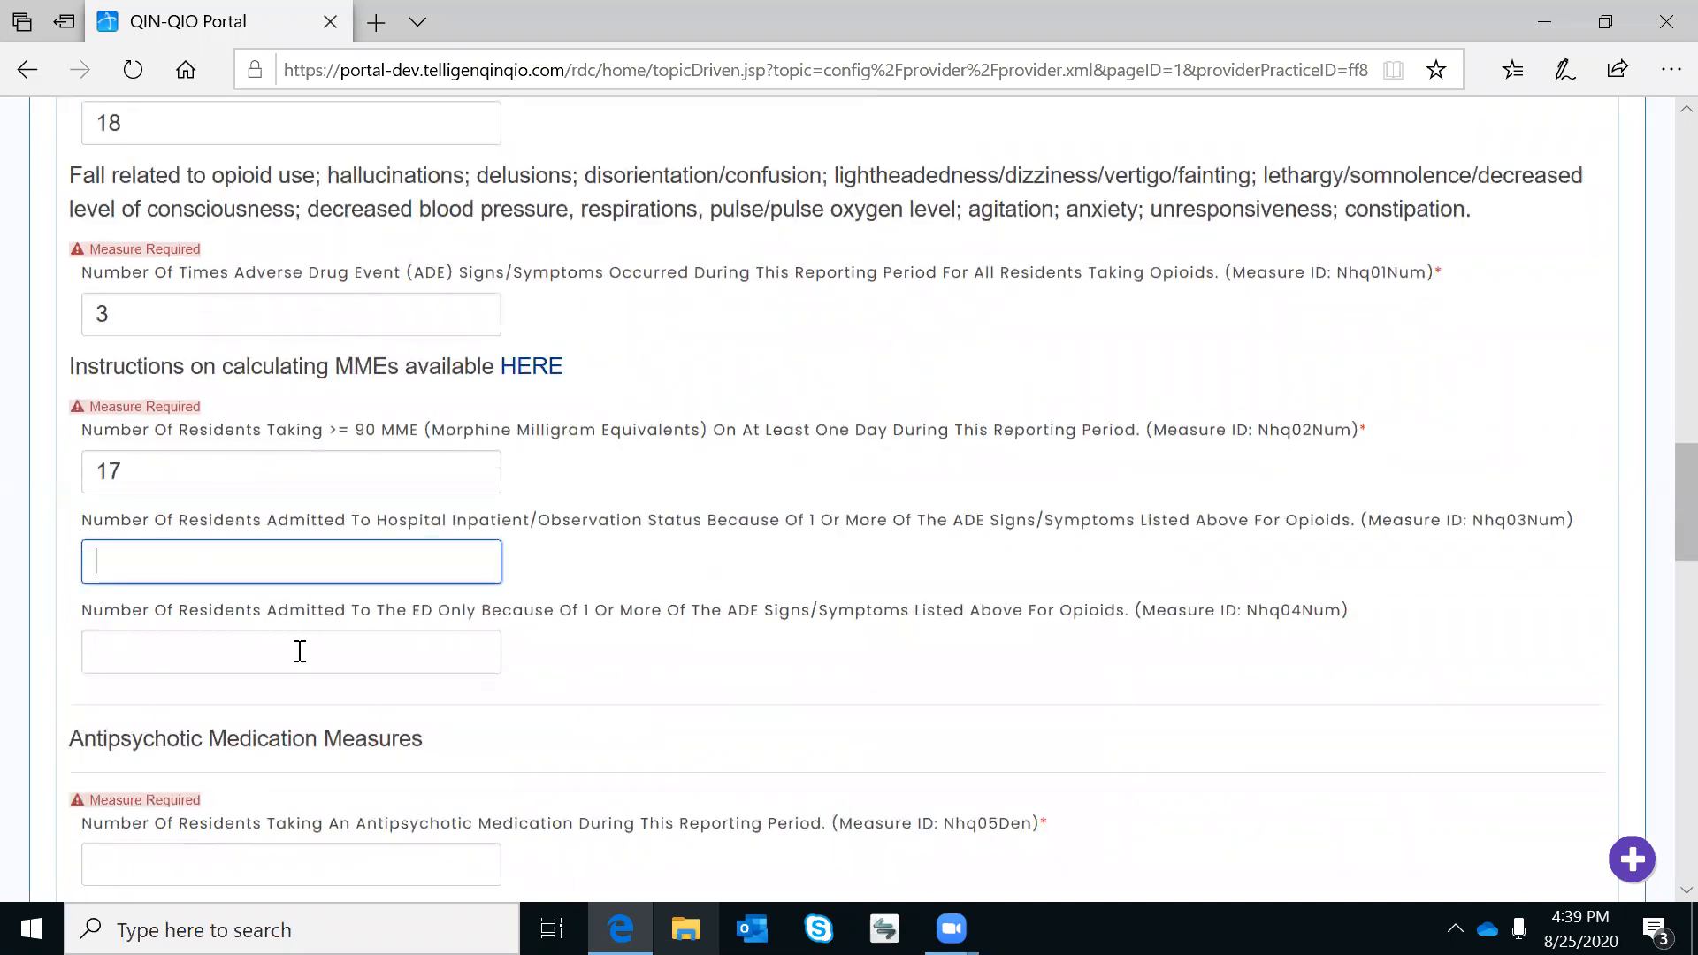
pyautogui.write('10')
pyautogui.click(362, 663)
# Enter 4 opioid-ADE ED-only visits, 41 residents on antipsychotics and 15 antipsychotic ADEs.
pyautogui.write('4')
pyautogui.scroll(-4, 363, 663)
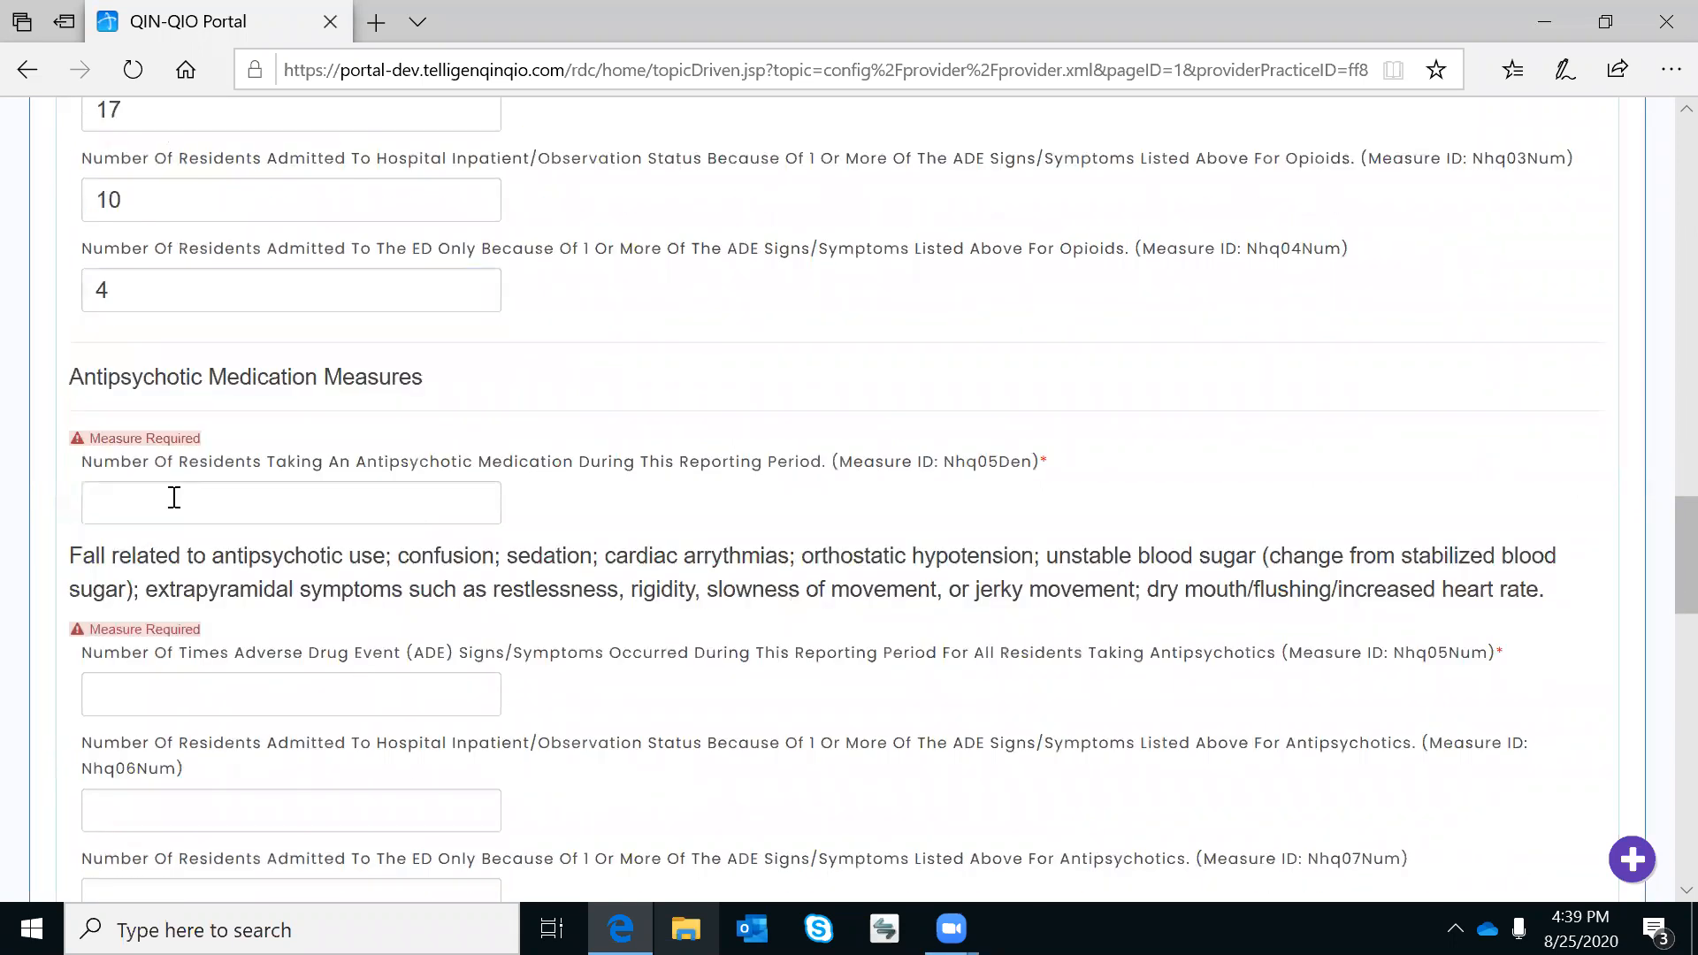
pyautogui.click(357, 497)
pyautogui.write('41')
pyautogui.click(354, 694)
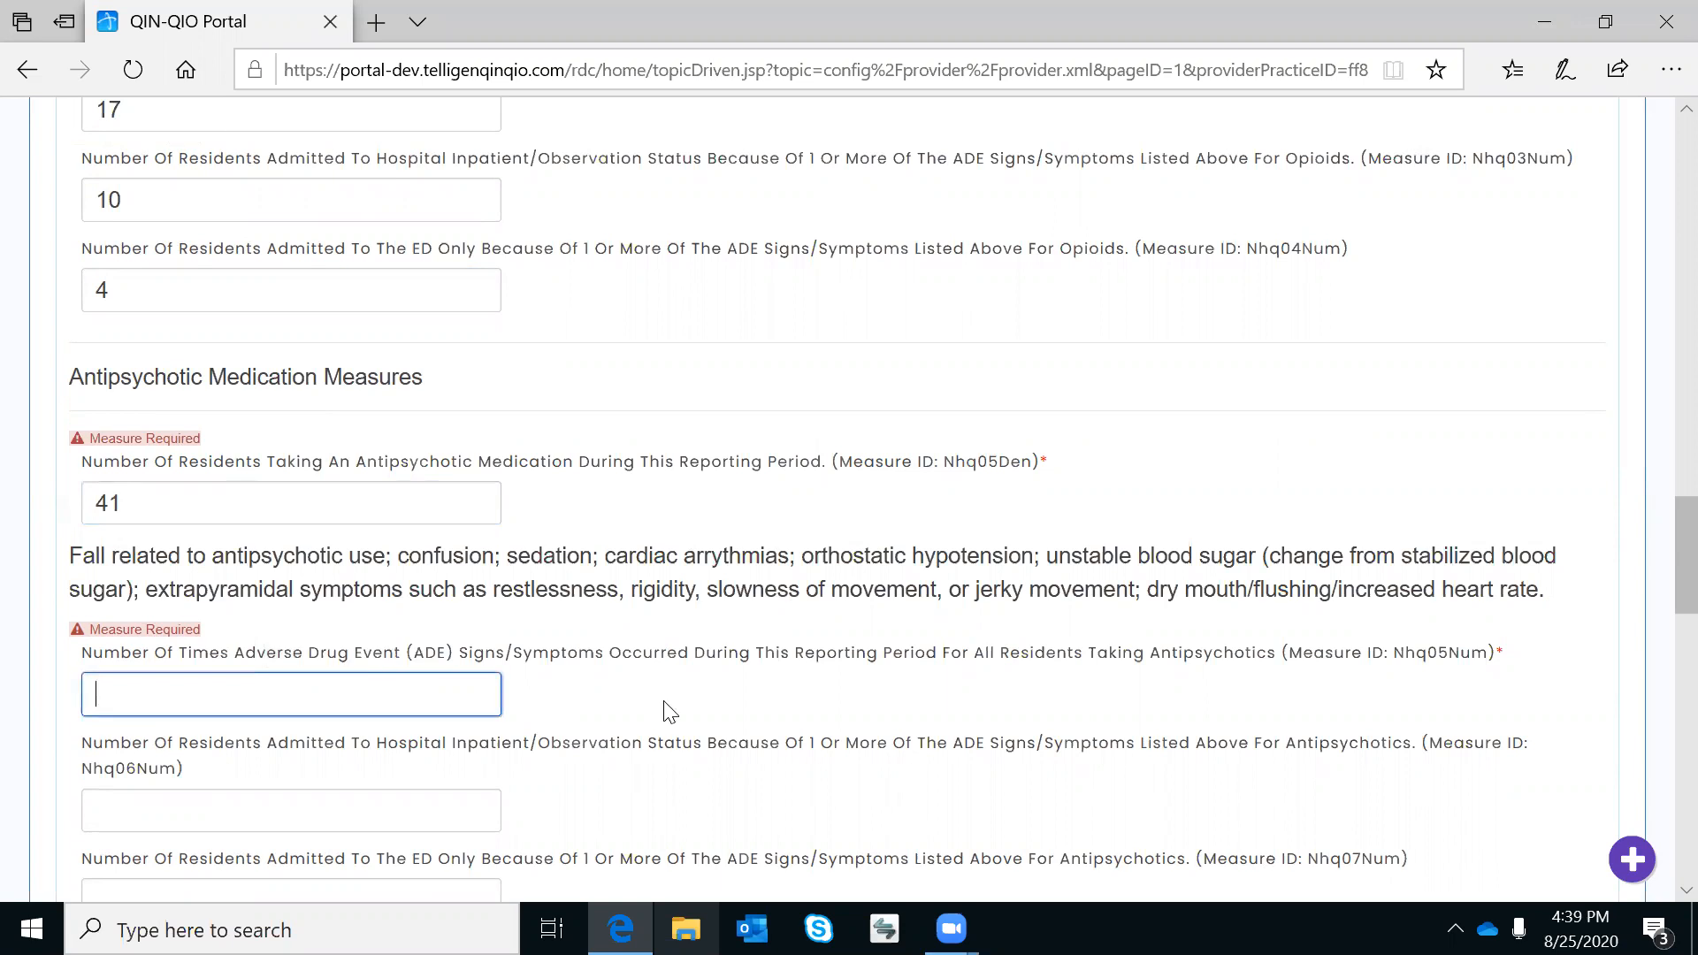
pyautogui.write('15')
pyautogui.scroll(-1, 670, 712)
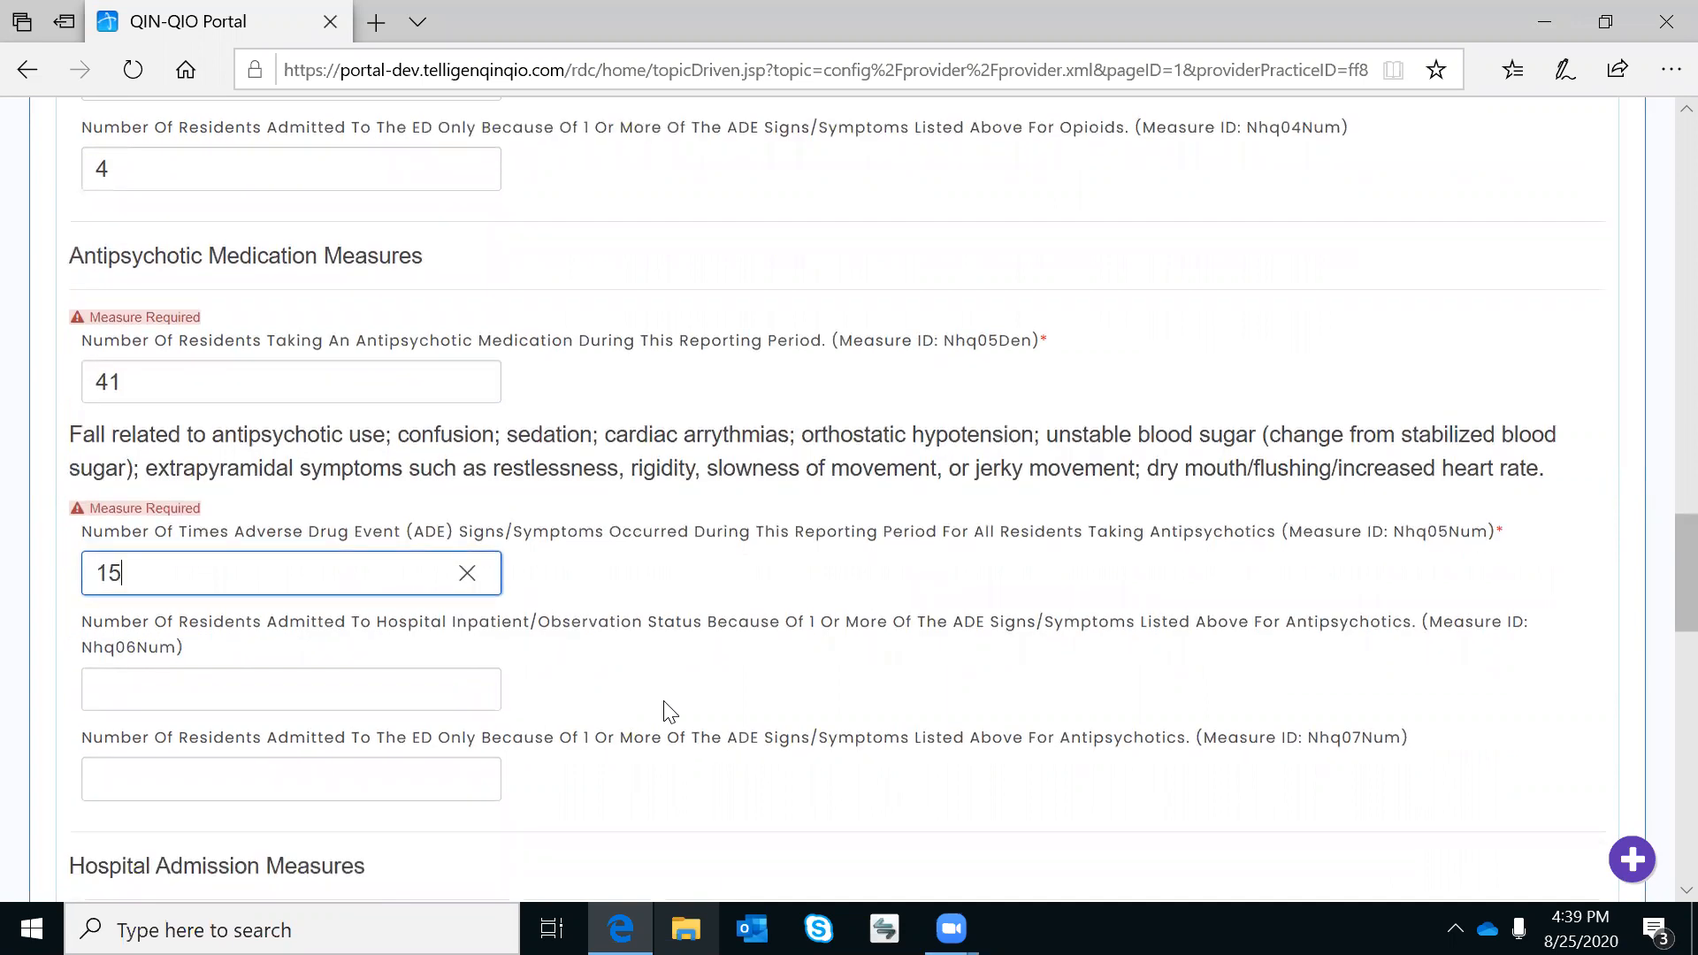
pyautogui.scroll(-2, 670, 712)
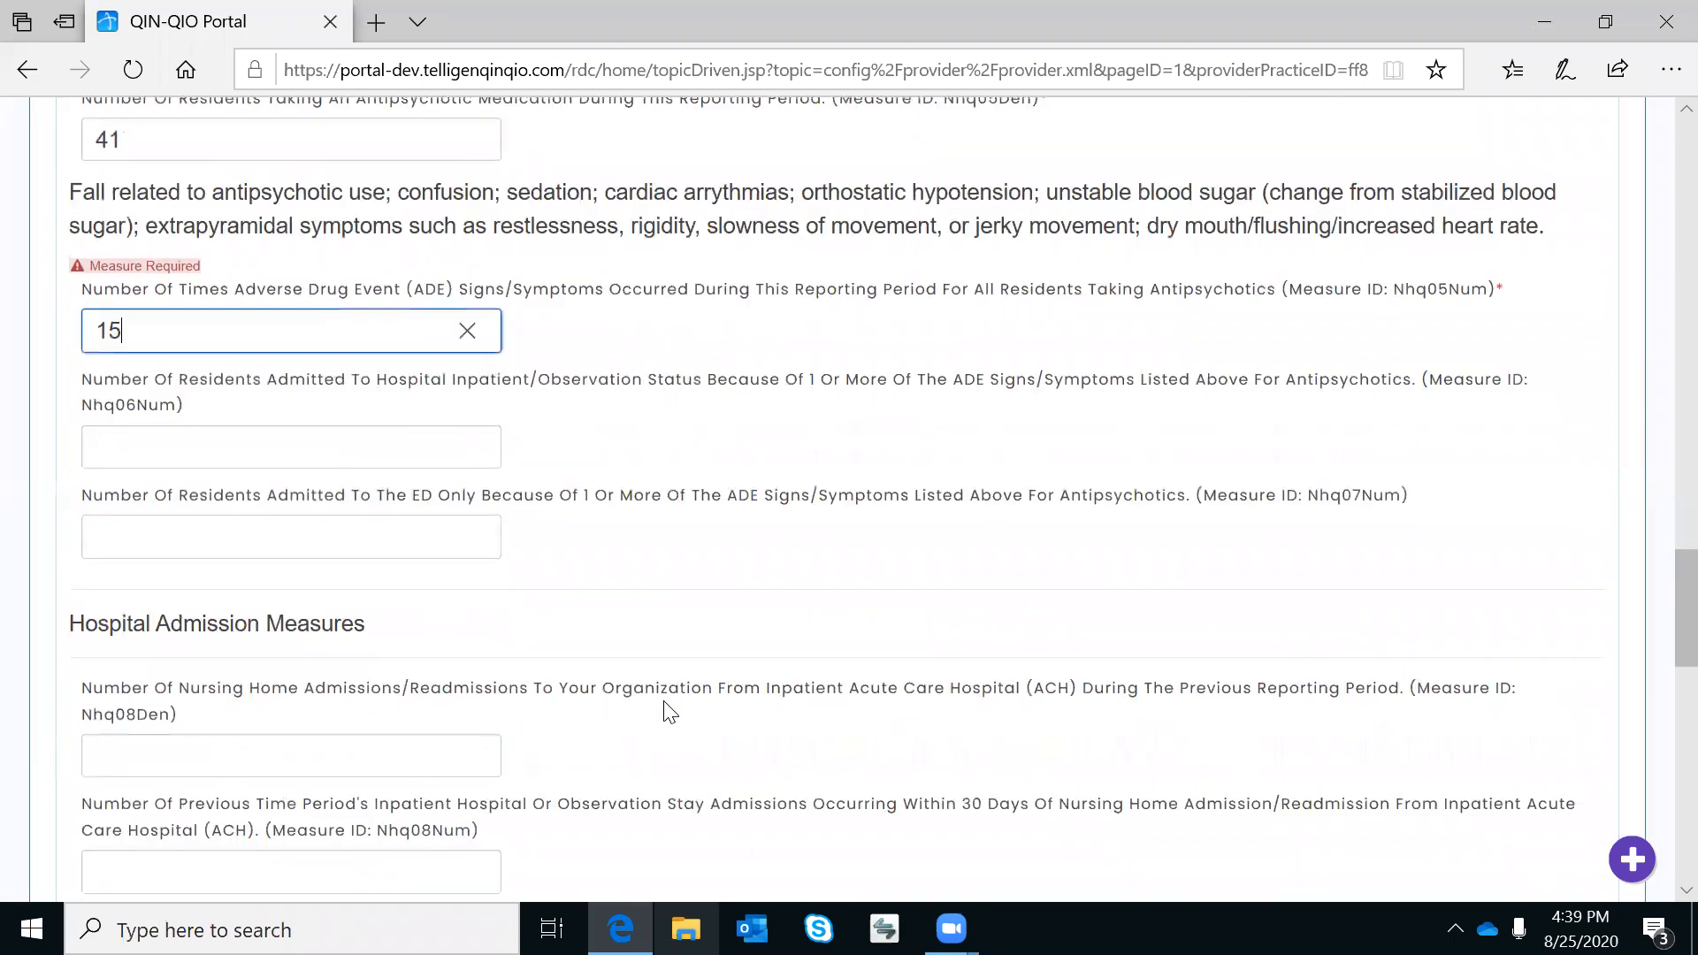
# Enter 100 inpatient hospital transfers and 4 C. difficile transfers.
pyautogui.scroll(-2, 670, 712)
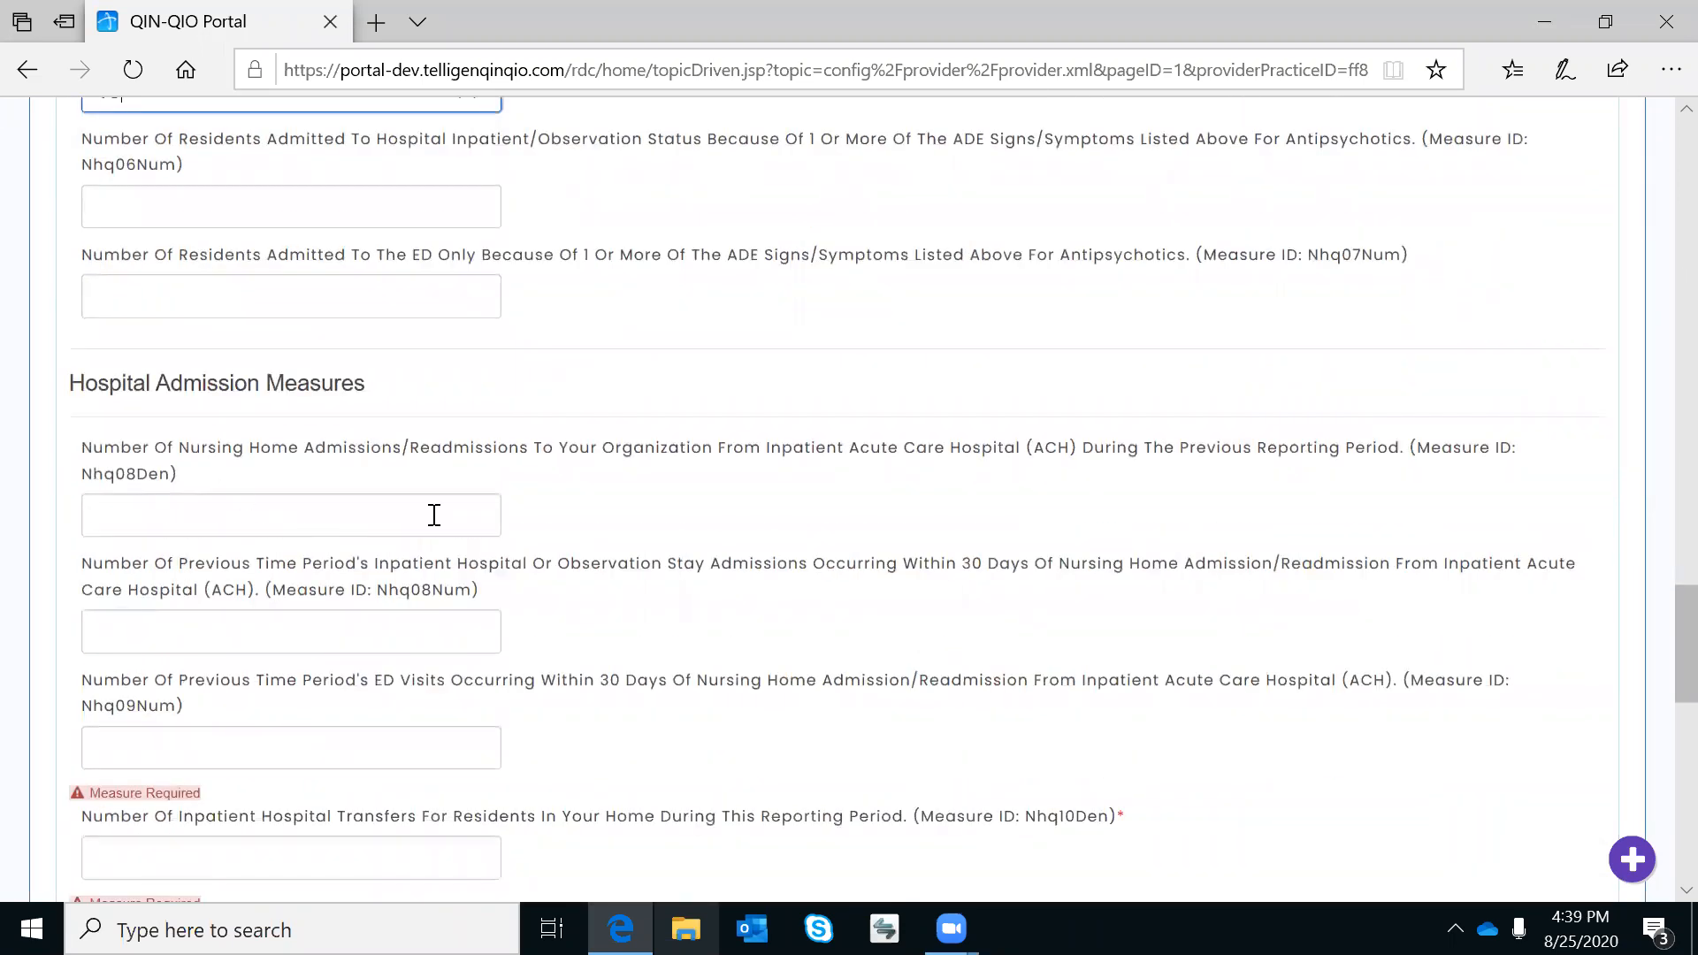
pyautogui.scroll(-2, 491, 619)
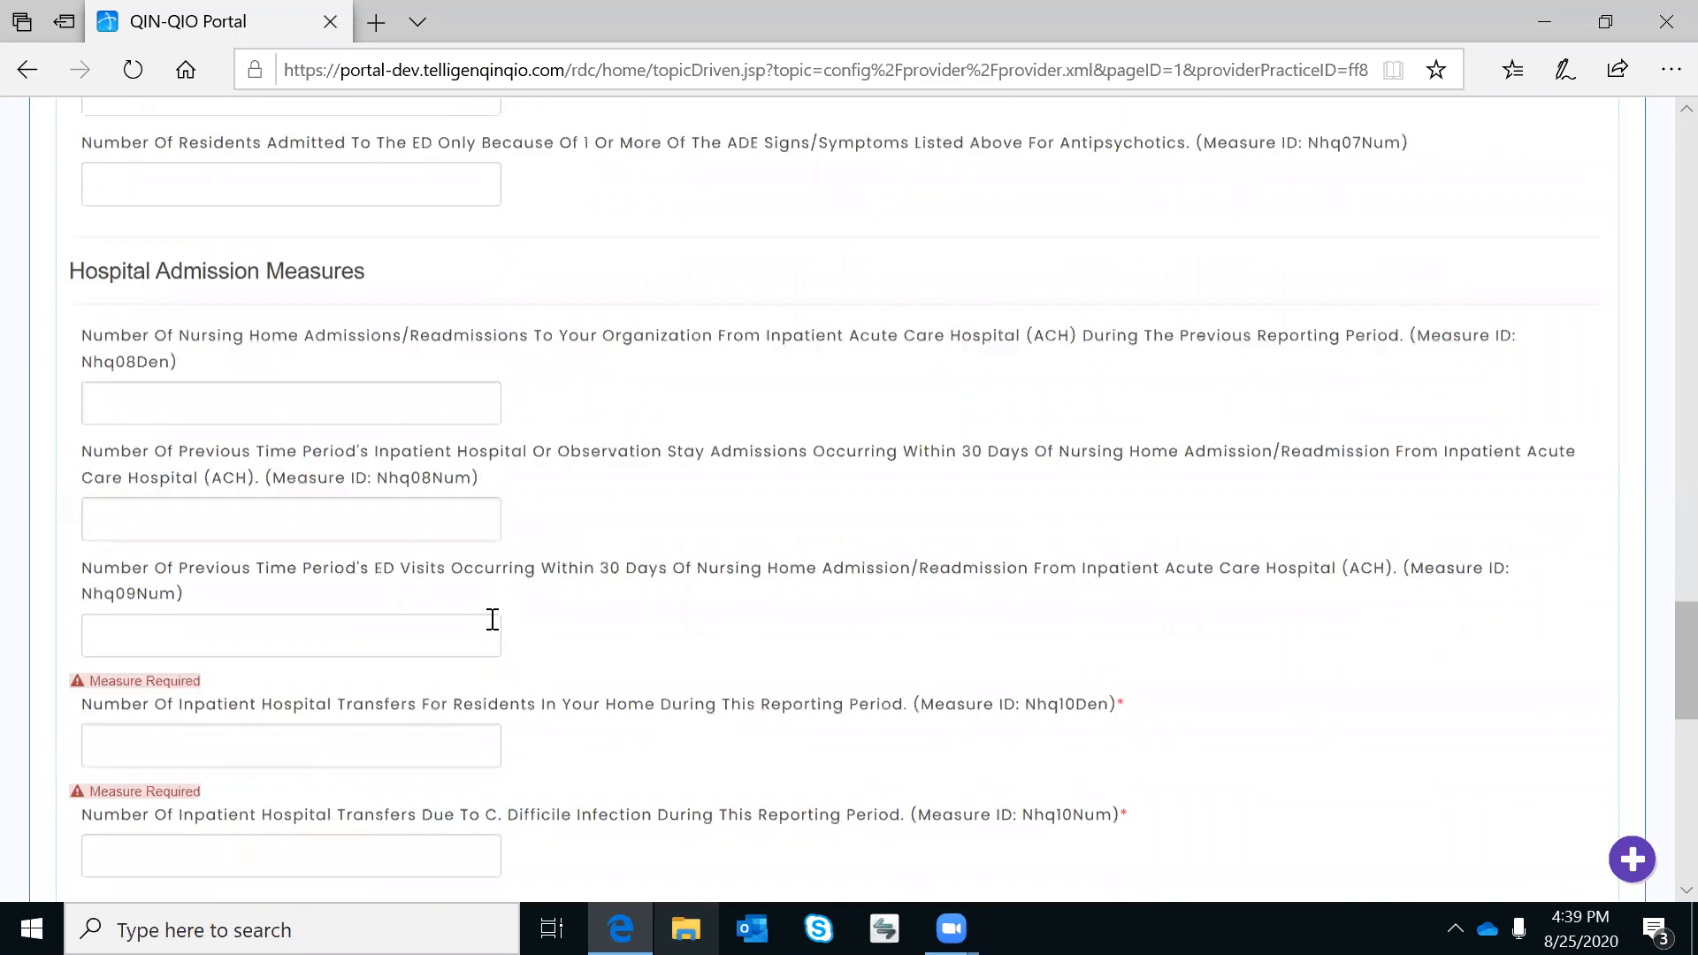
pyautogui.click(284, 610)
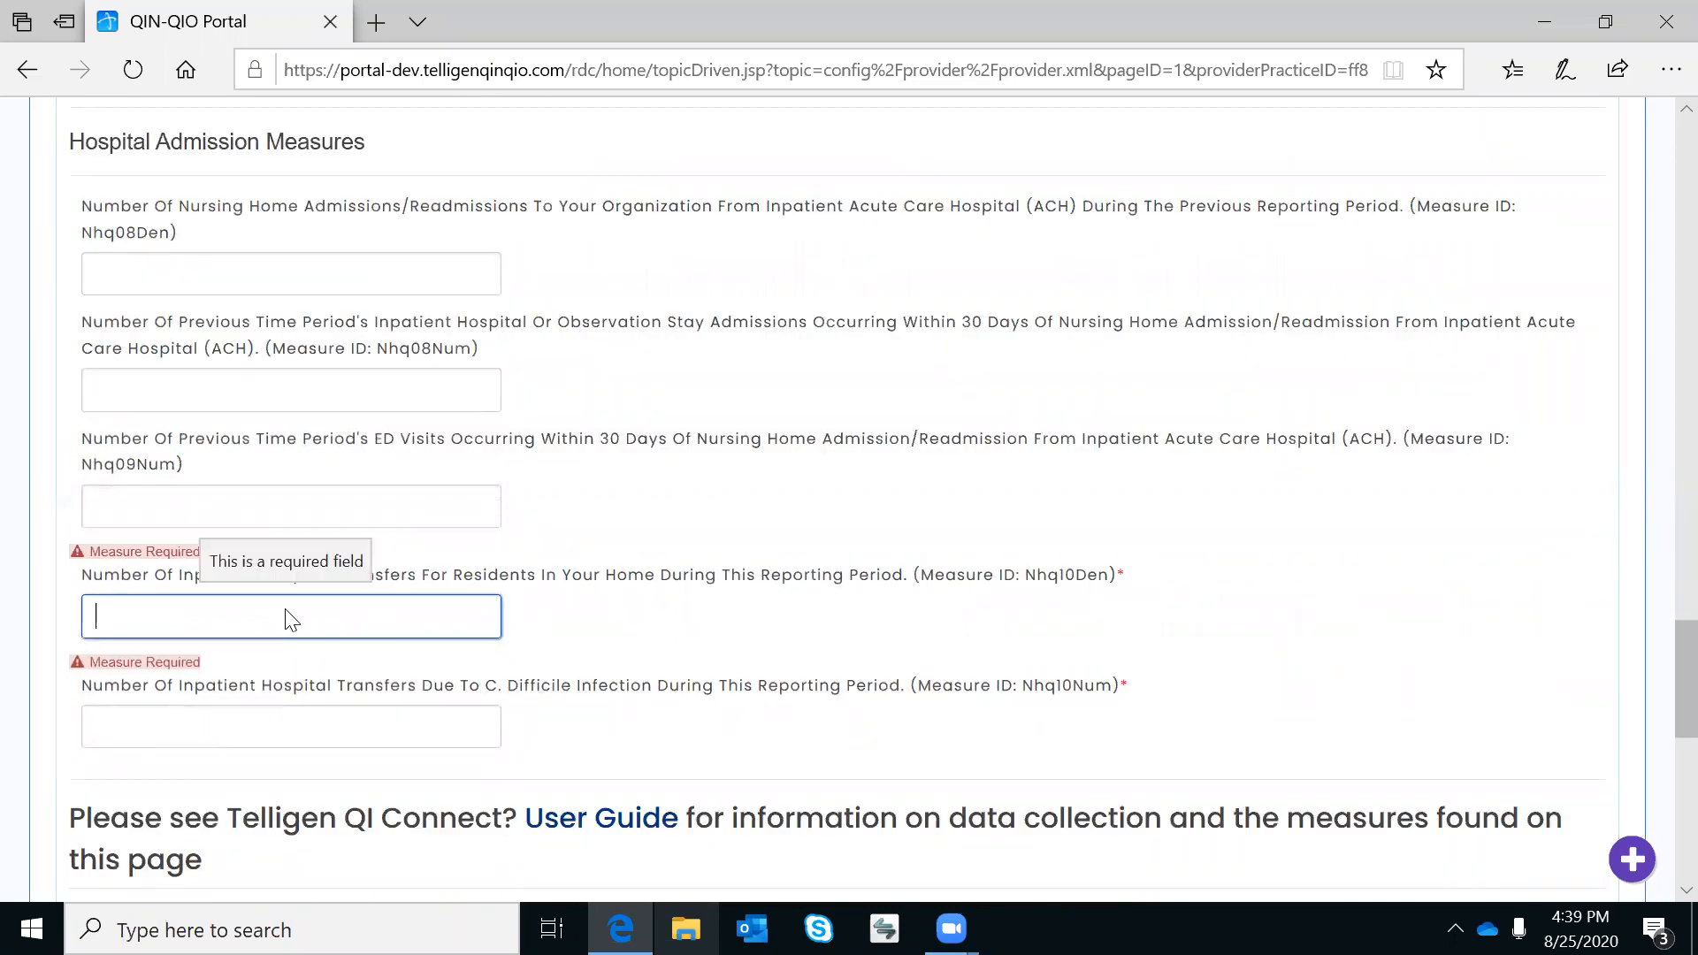
pyautogui.write('100')
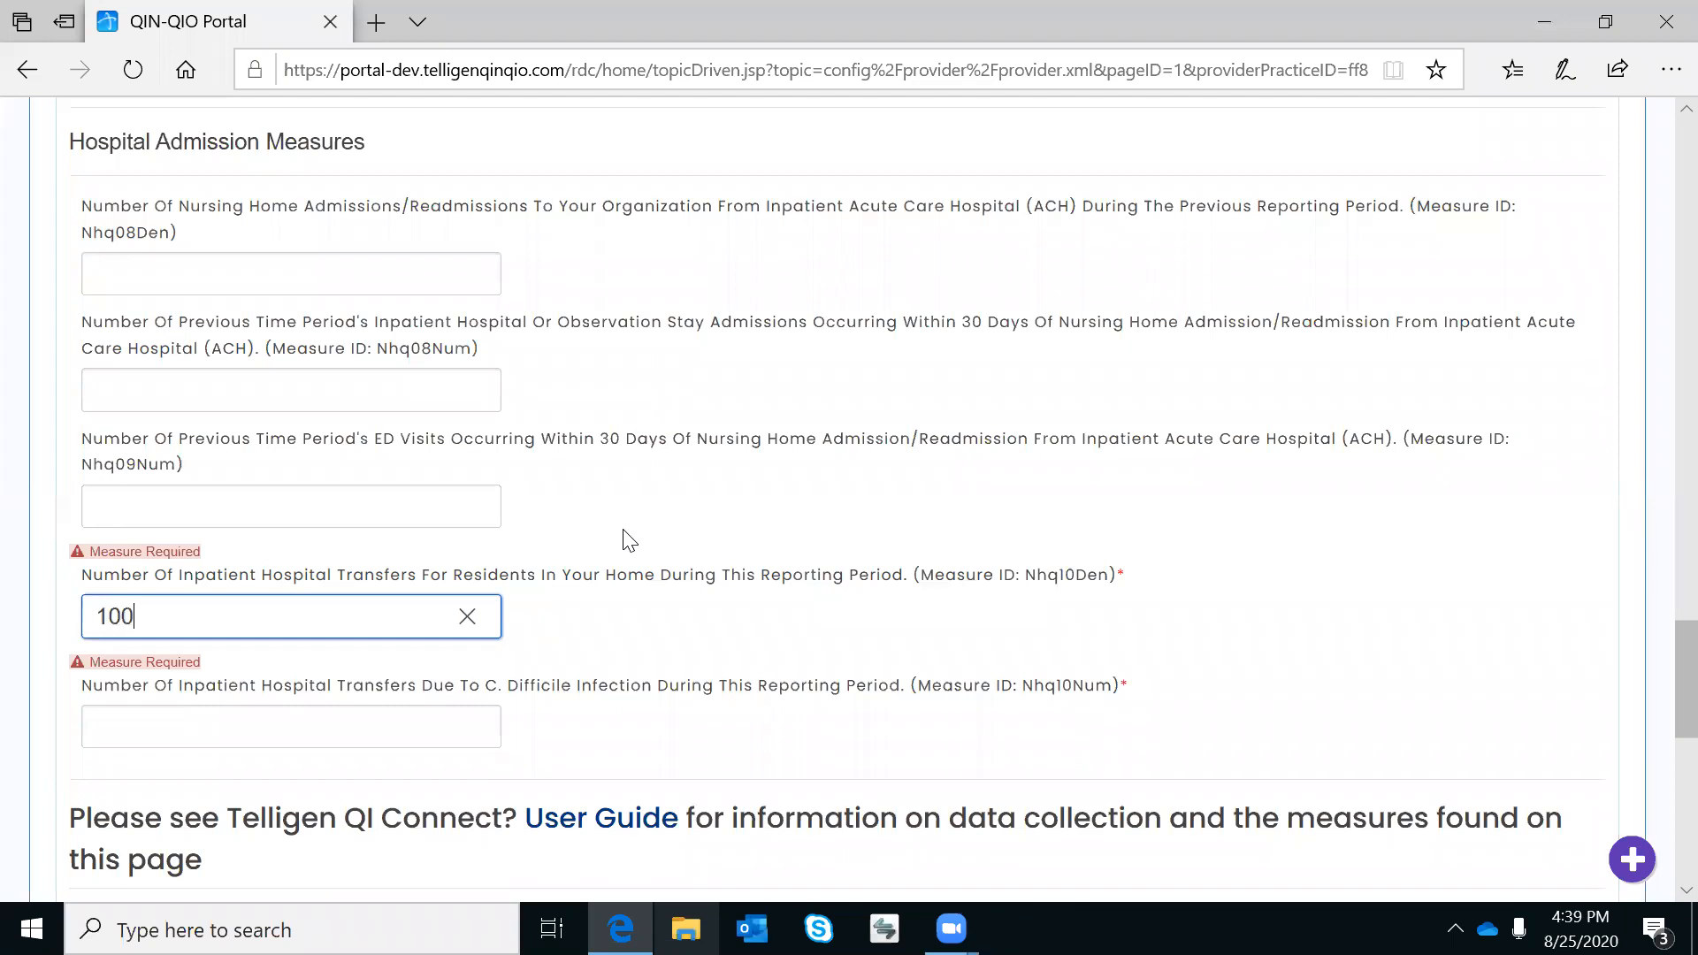
pyautogui.click(289, 727)
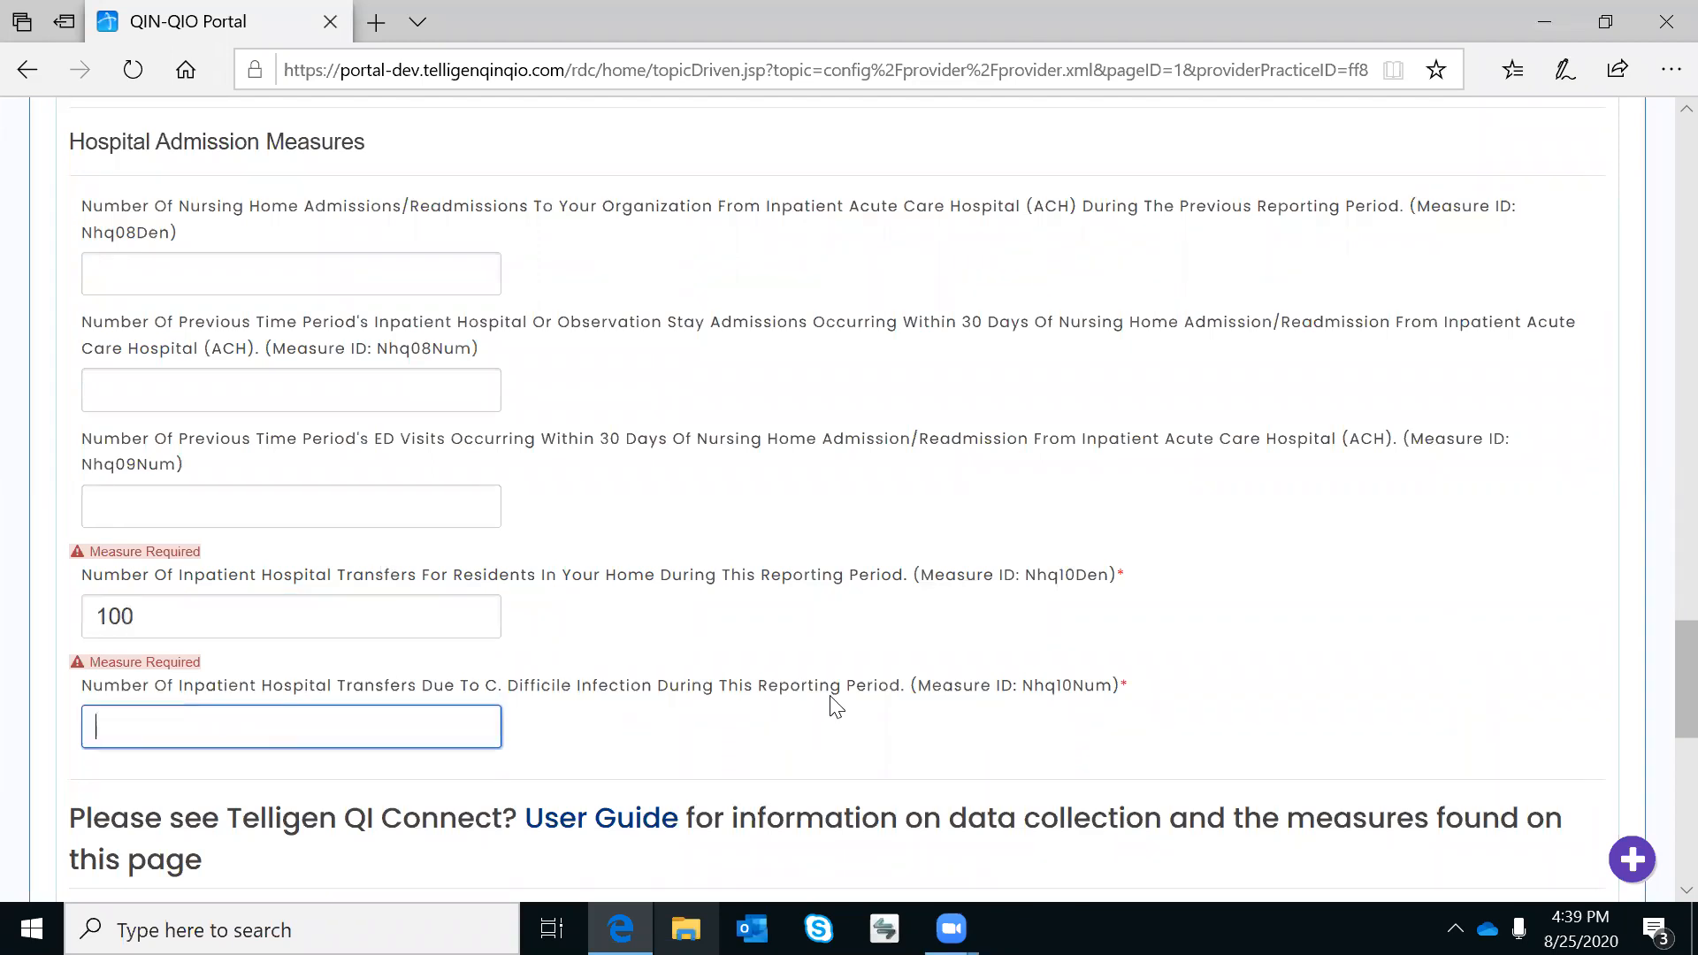
pyautogui.write('4')
# Enter 18 ACH admissions and 1 admission within 30 days.
pyautogui.click(352, 281)
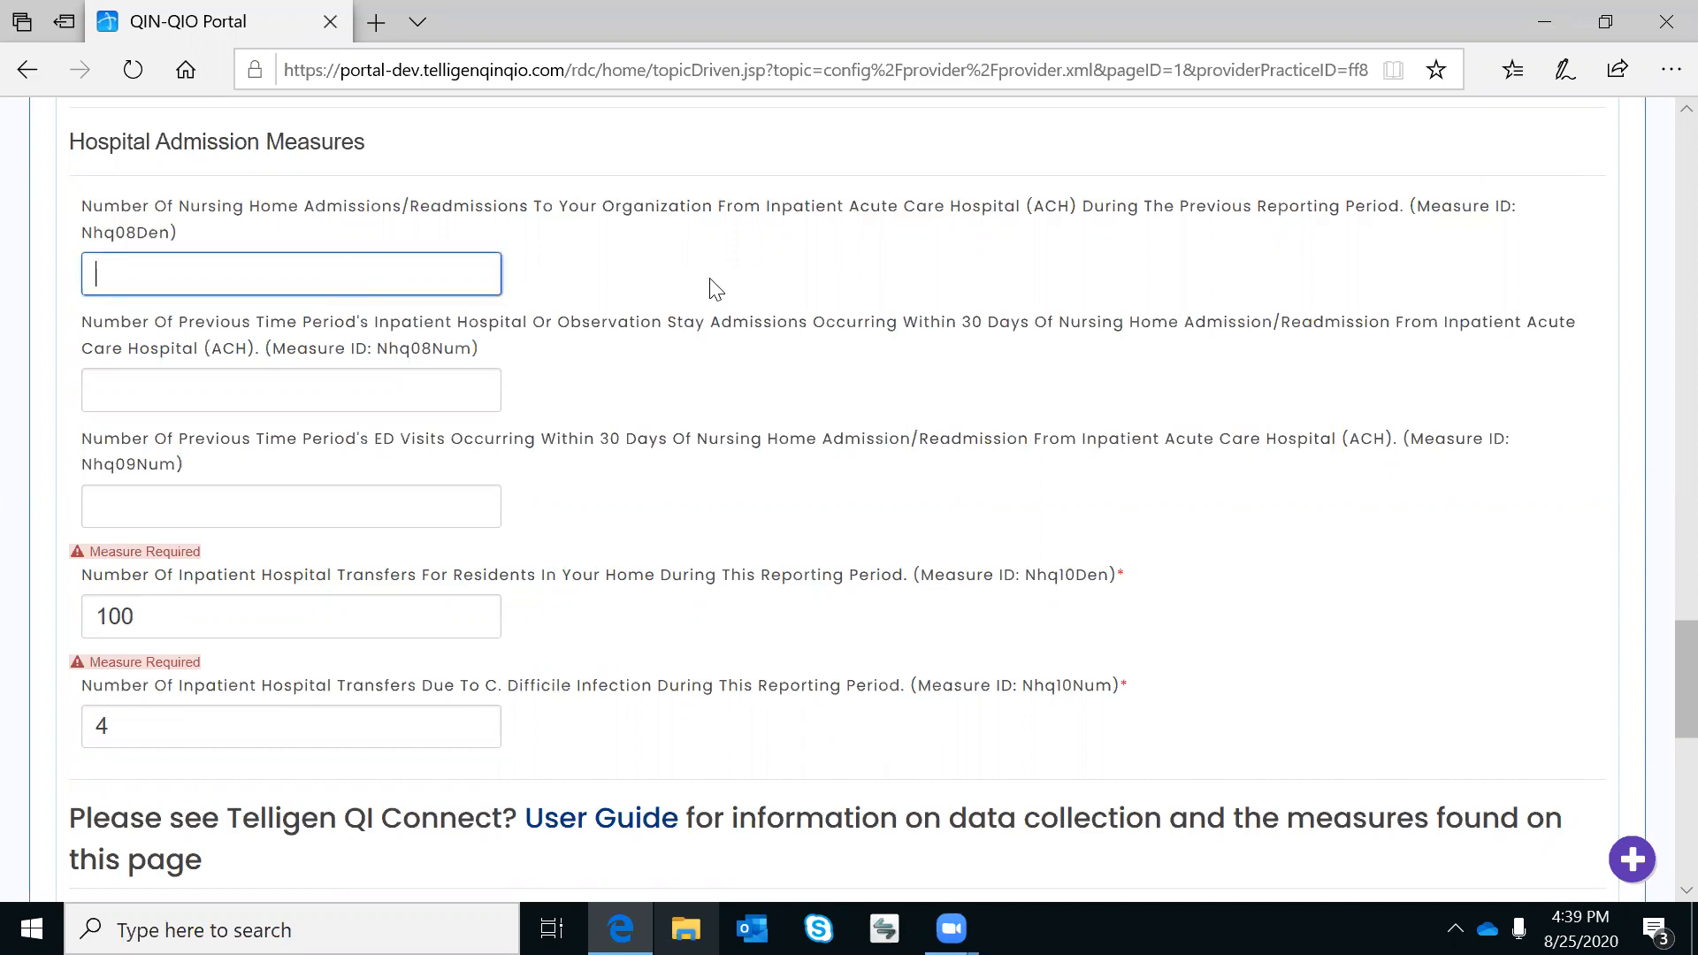
pyautogui.write('18')
pyautogui.click(433, 390)
pyautogui.write('1')
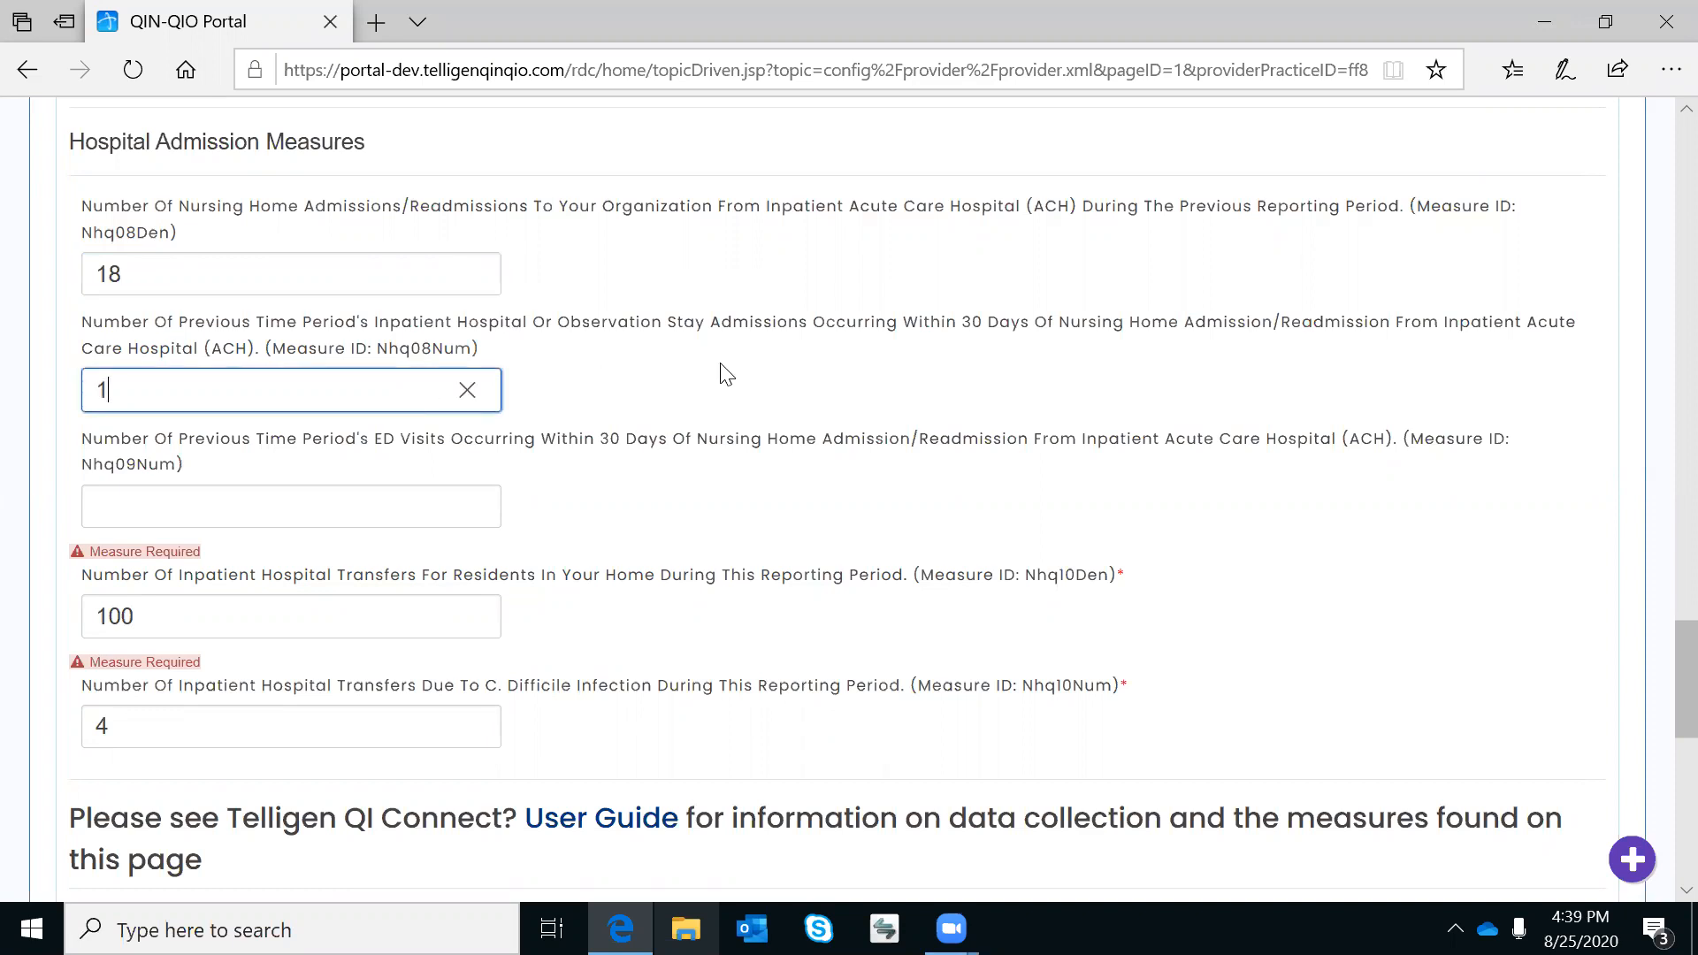
pyautogui.scroll(-1, 725, 375)
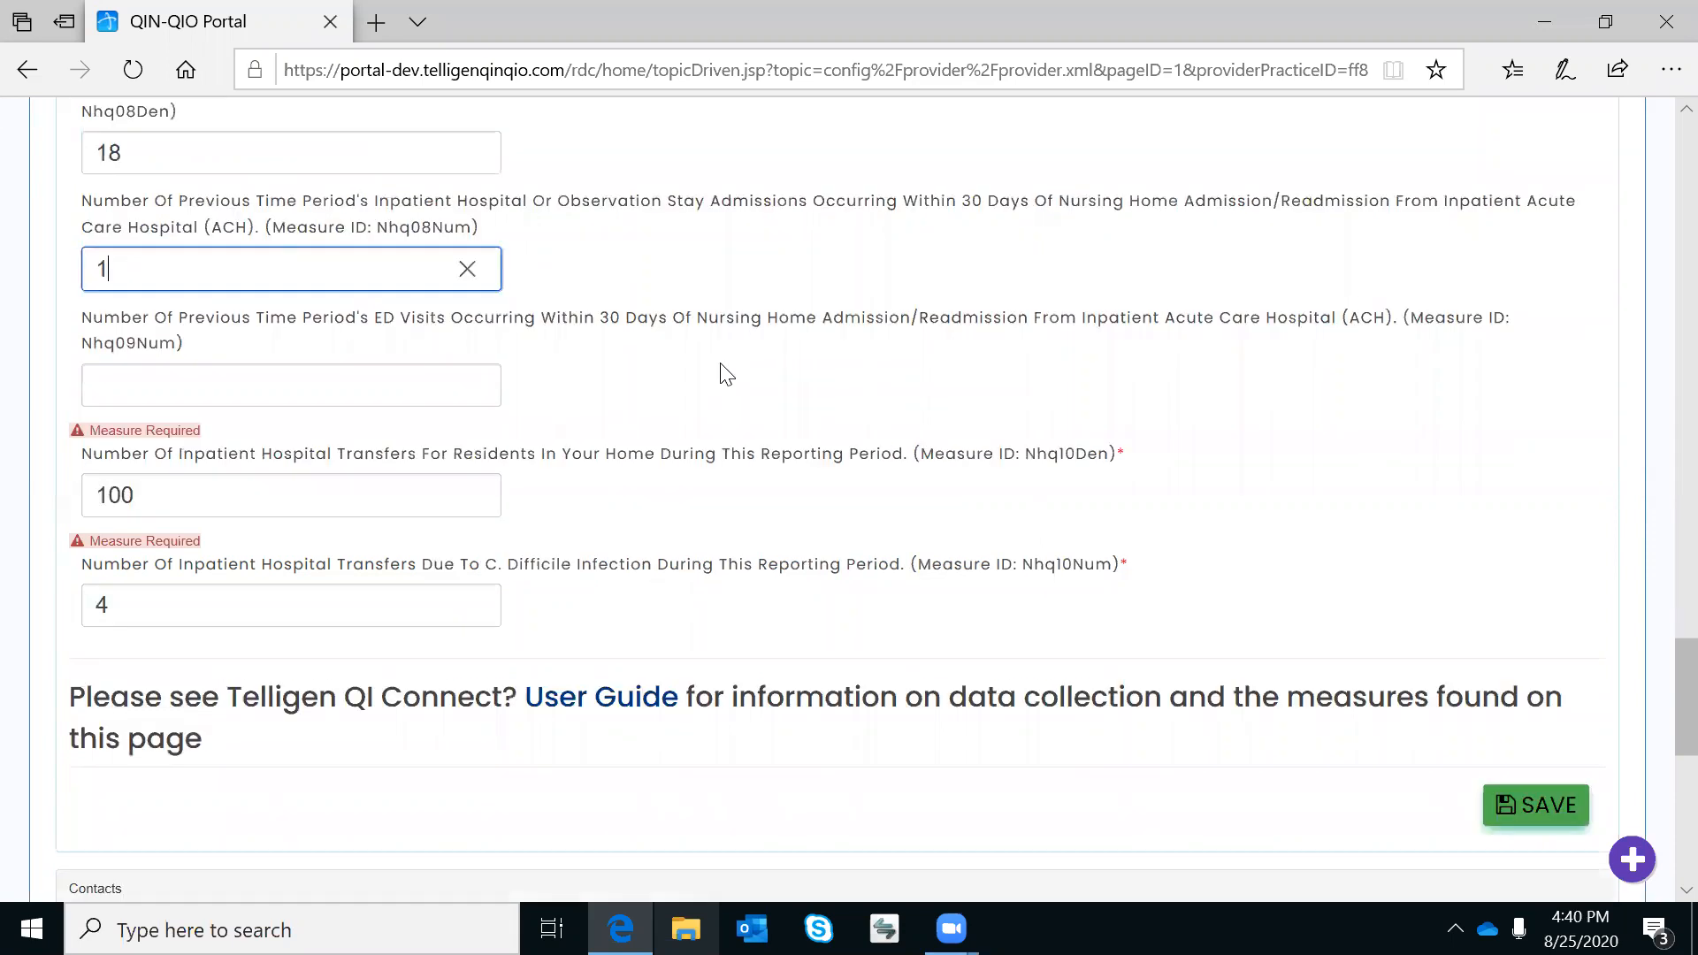
pyautogui.scroll(1, 725, 375)
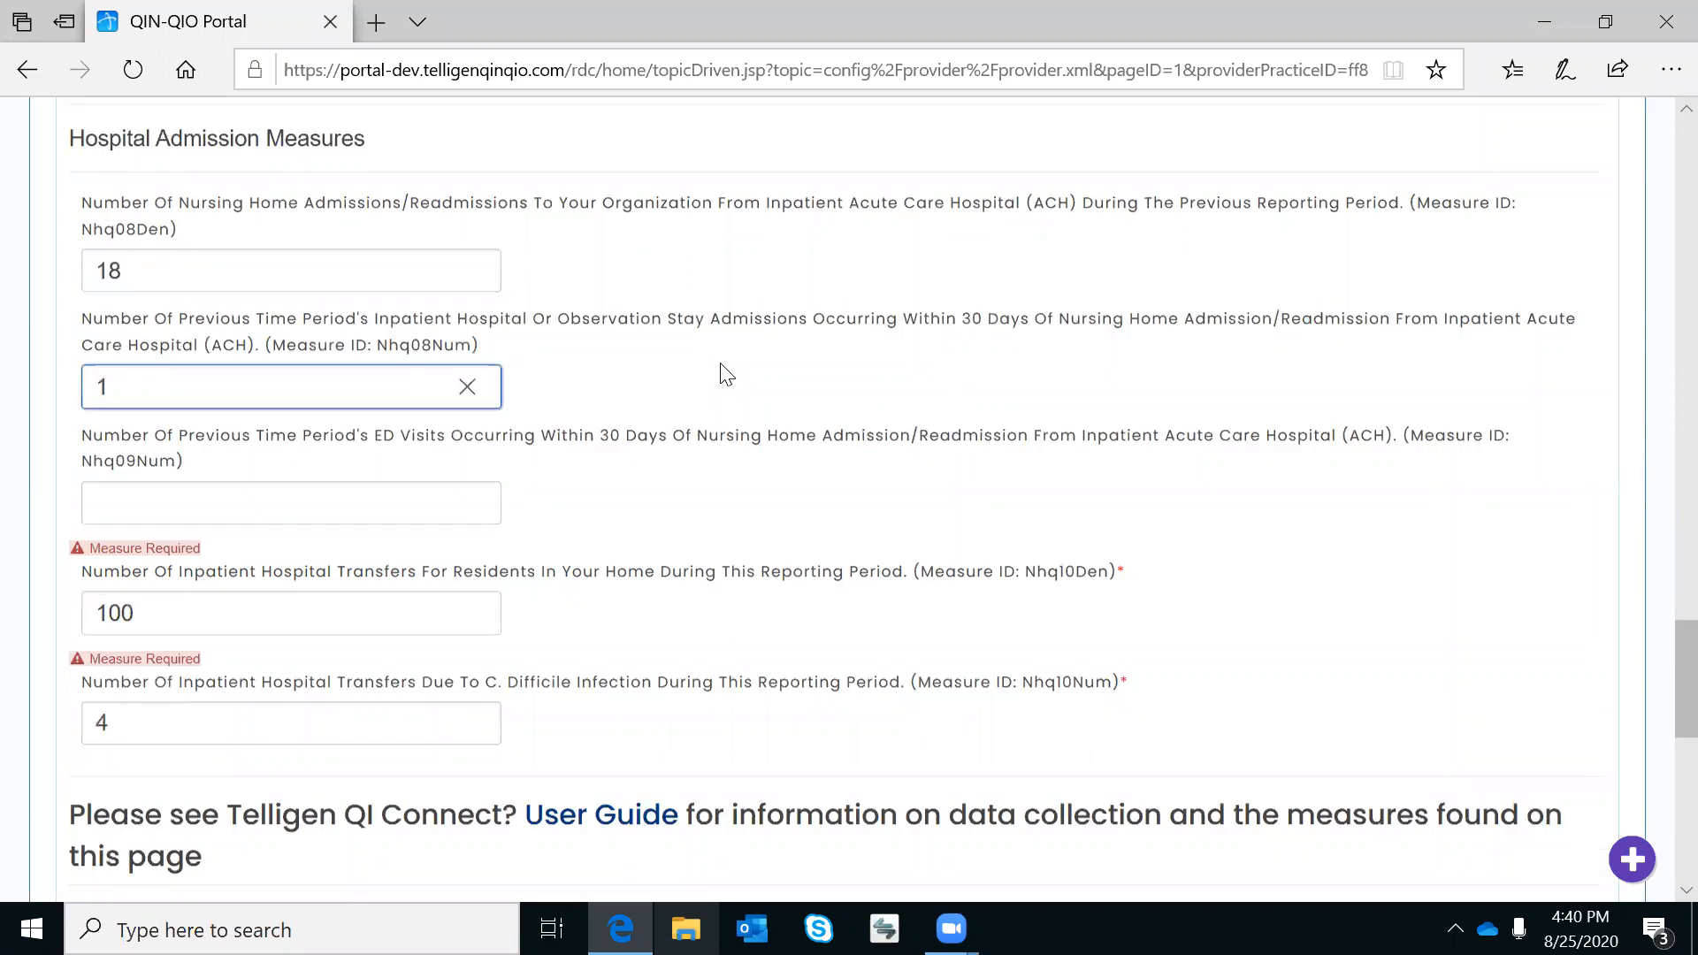
pyautogui.scroll(8, 726, 375)
pyautogui.scroll(4, 726, 375)
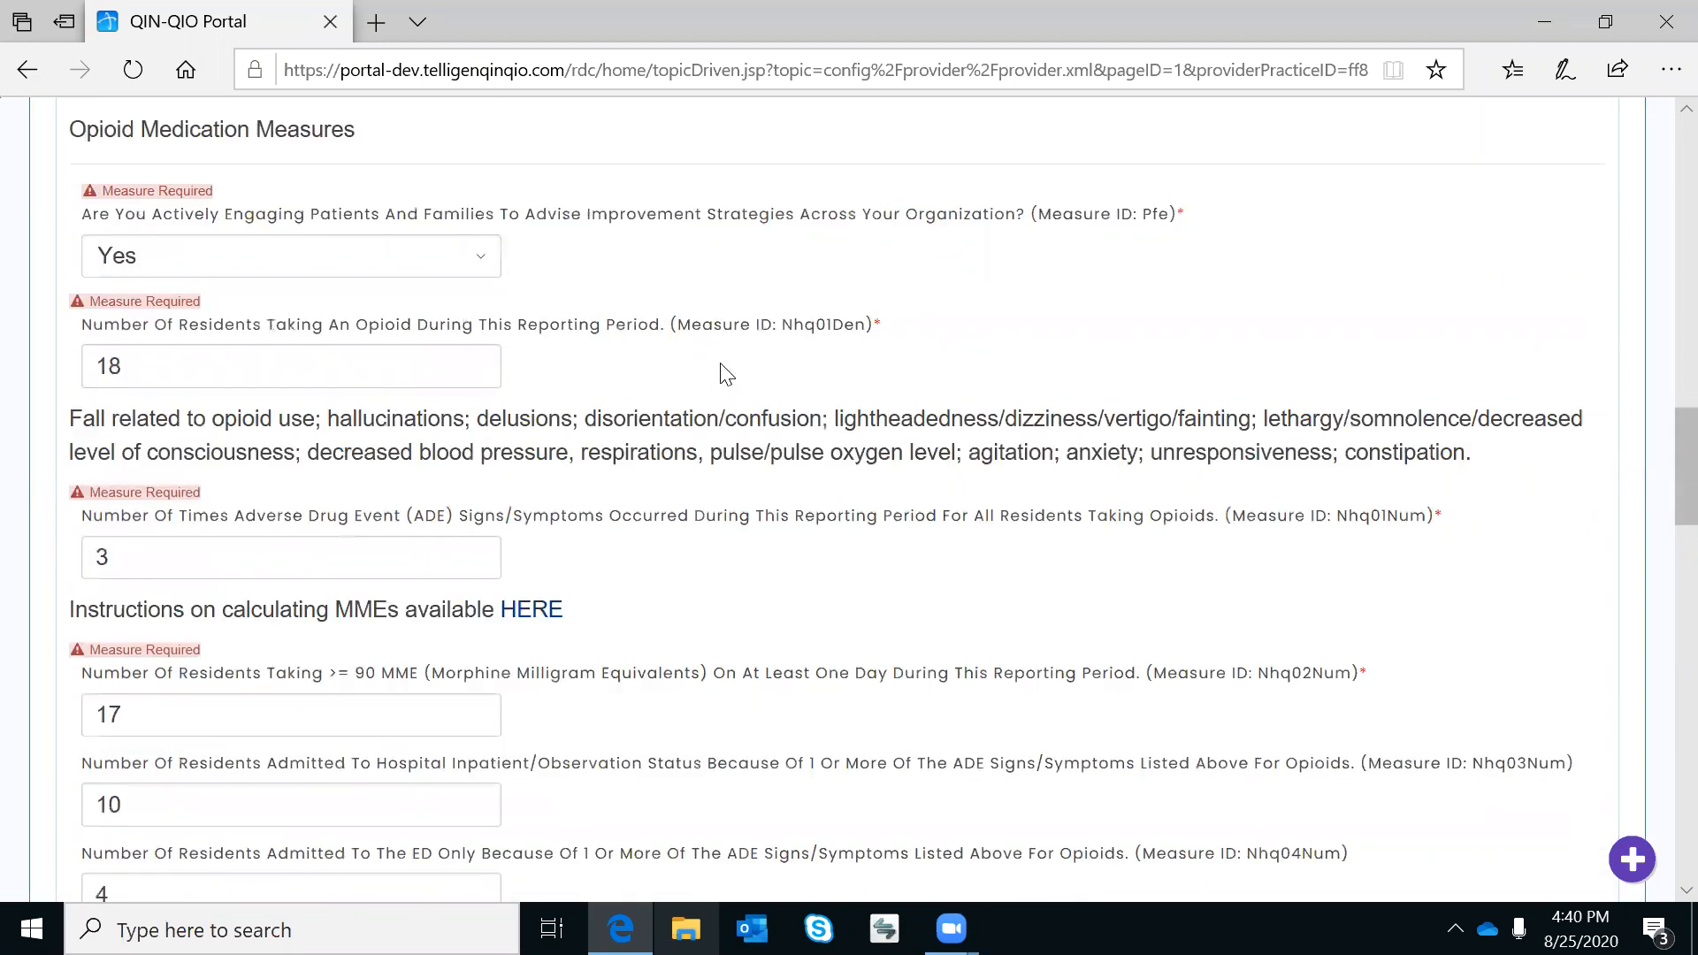
pyautogui.scroll(2, 725, 374)
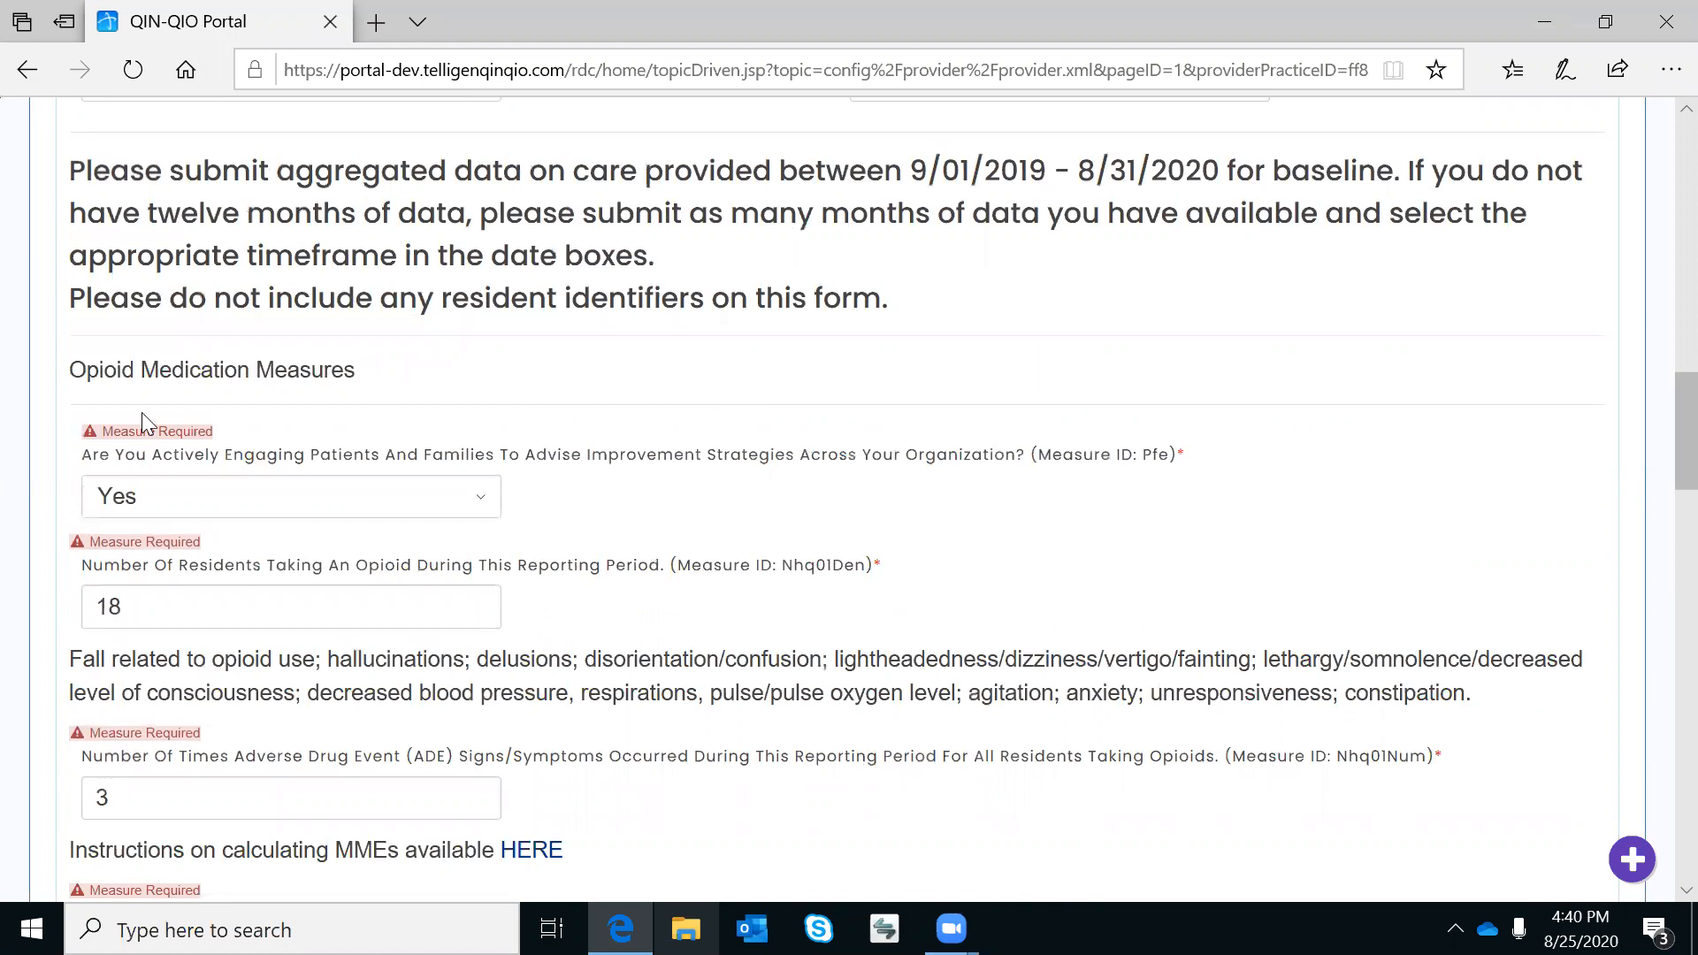
pyautogui.scroll(5, 548, 593)
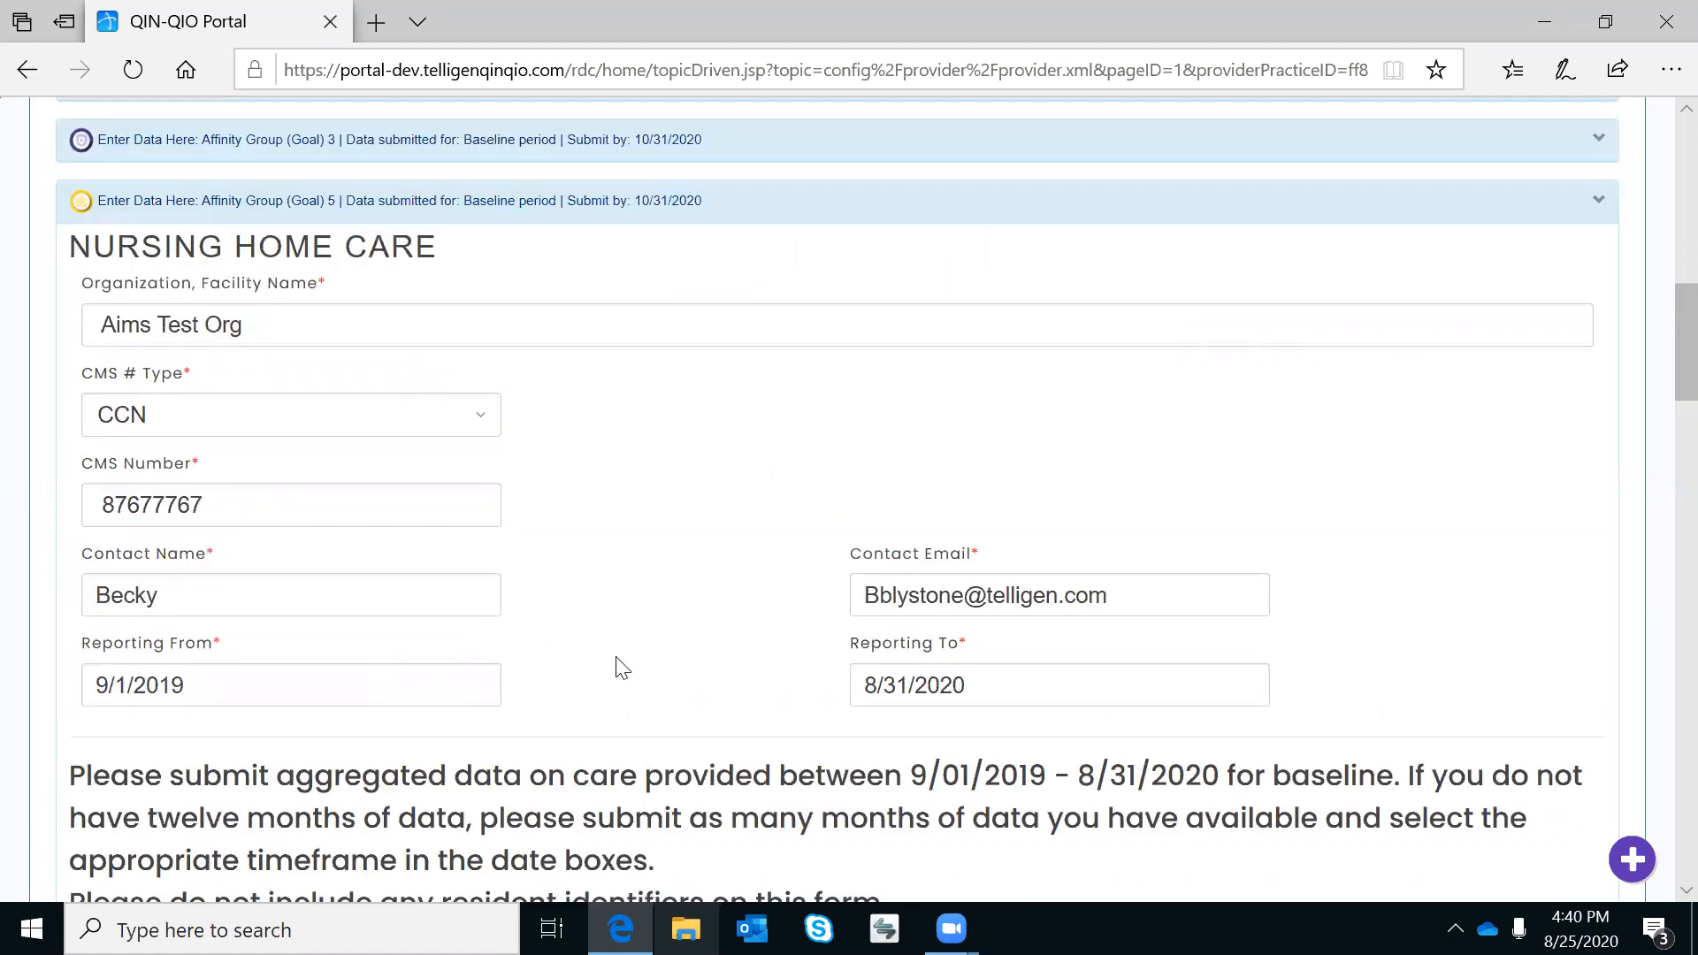
pyautogui.scroll(-1, 622, 668)
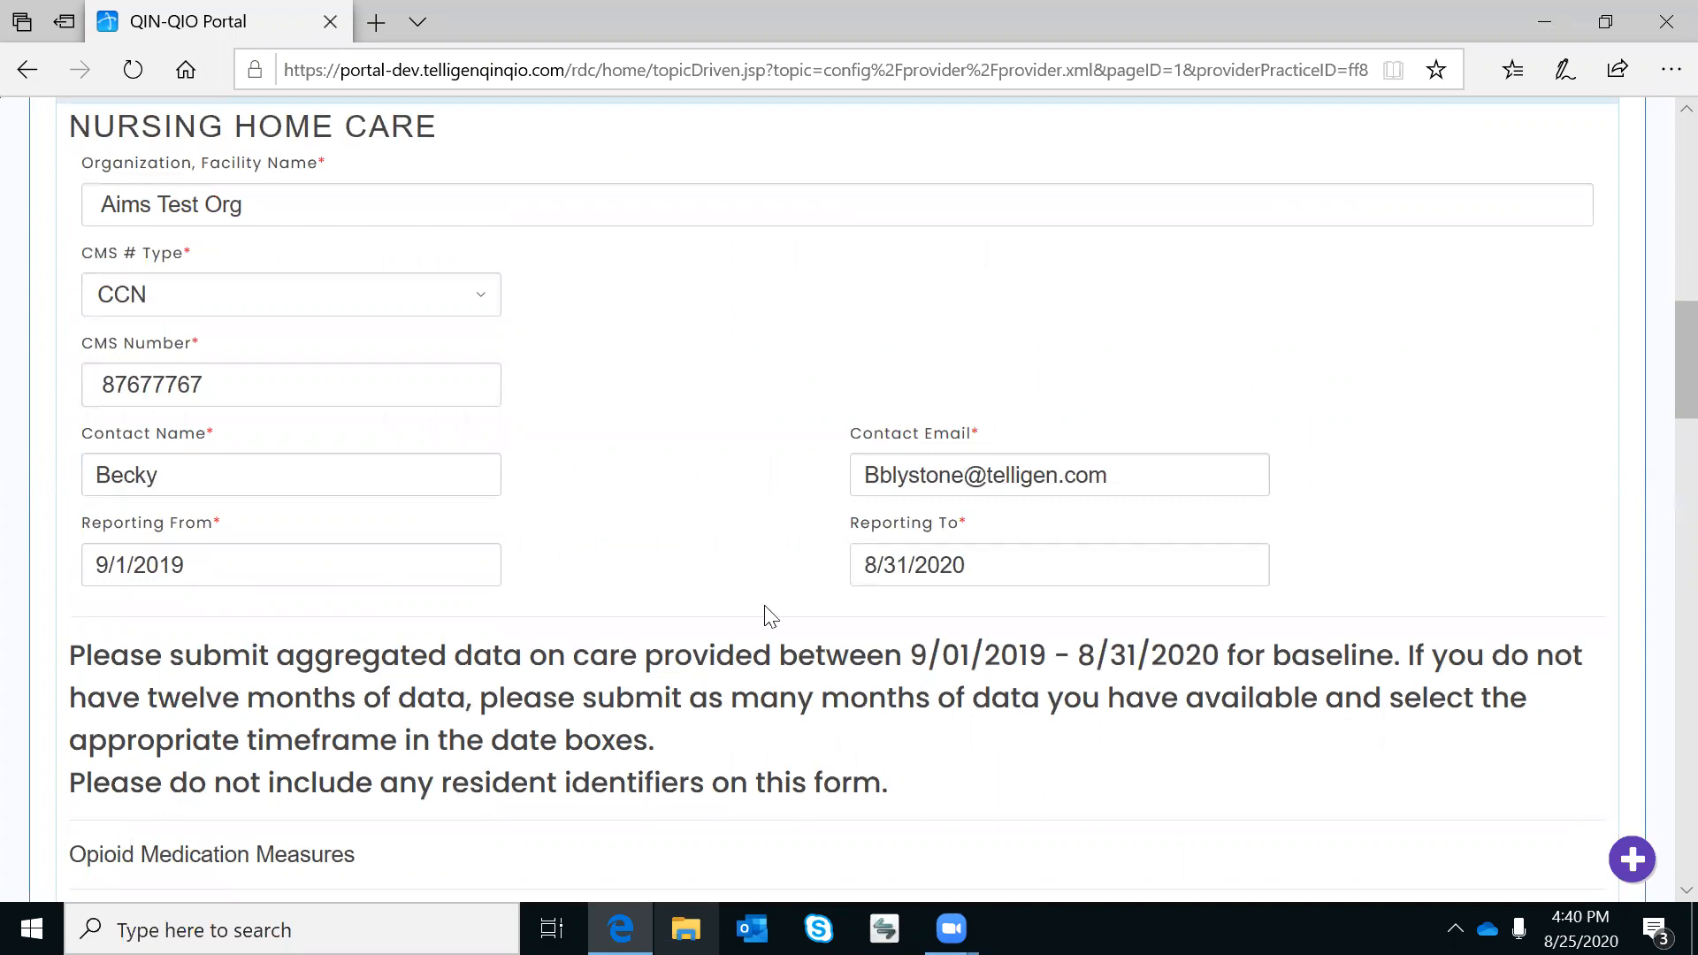
pyautogui.scroll(-9, 766, 605)
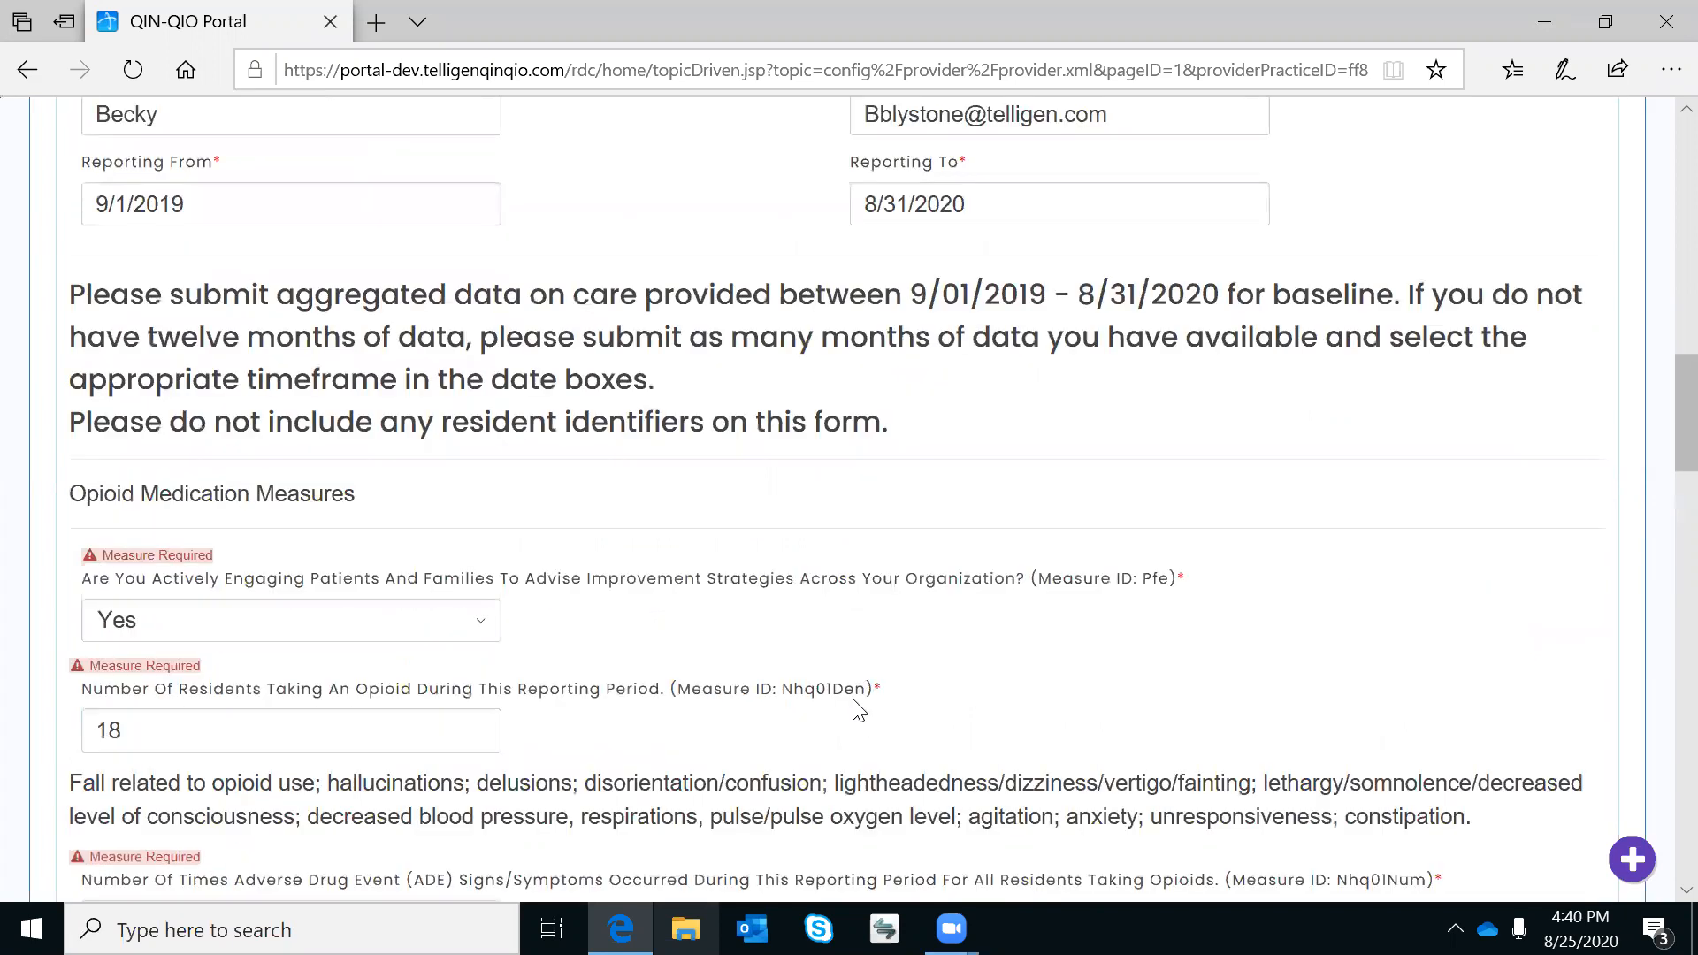
pyautogui.scroll(-11, 857, 710)
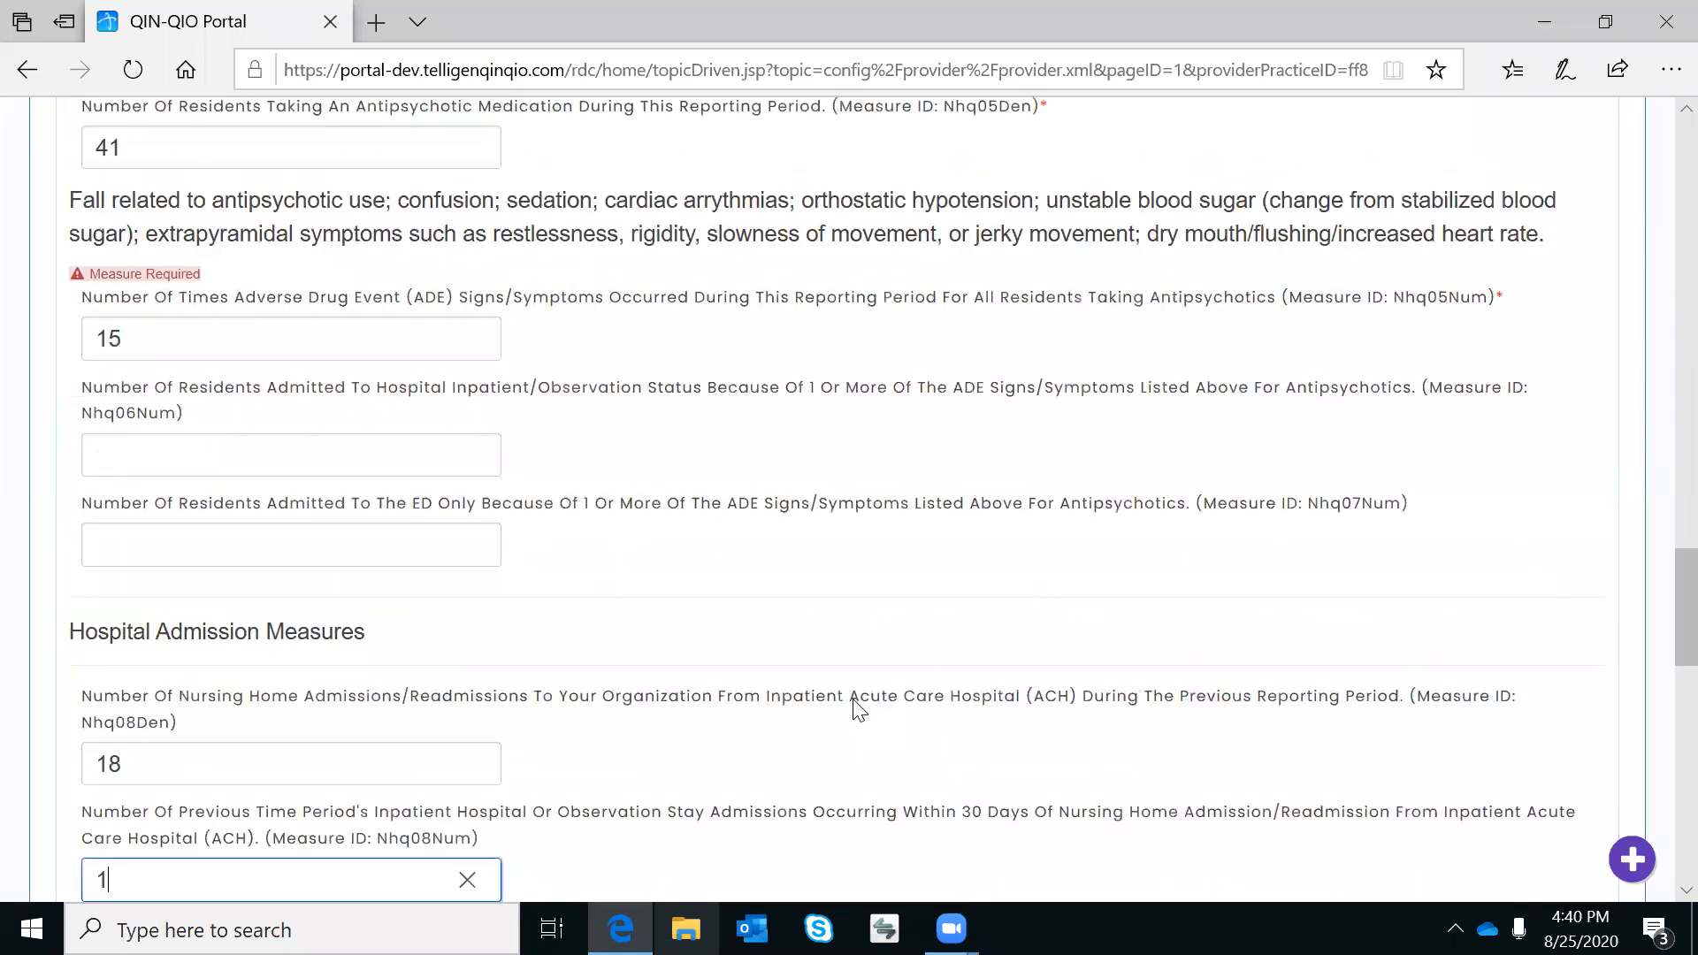
pyautogui.scroll(-4, 854, 708)
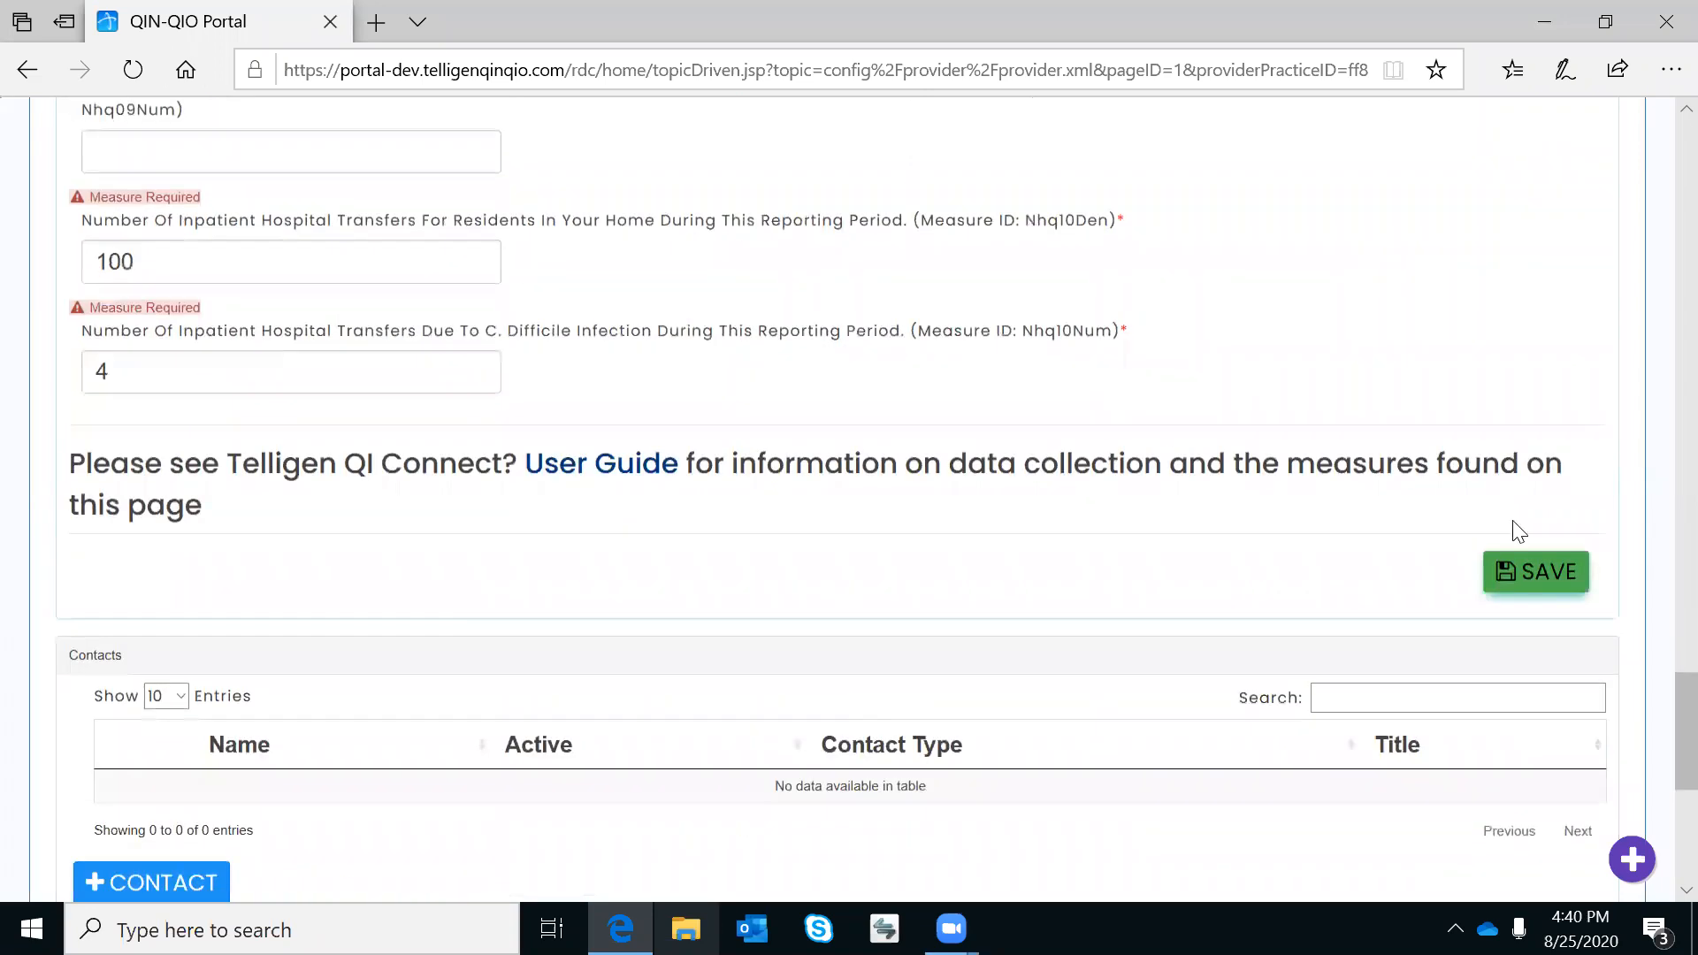
# Save the Nursing Home Care baseline form and return up to the organization details.
pyautogui.click(1540, 581)
pyautogui.scroll(2, 1415, 317)
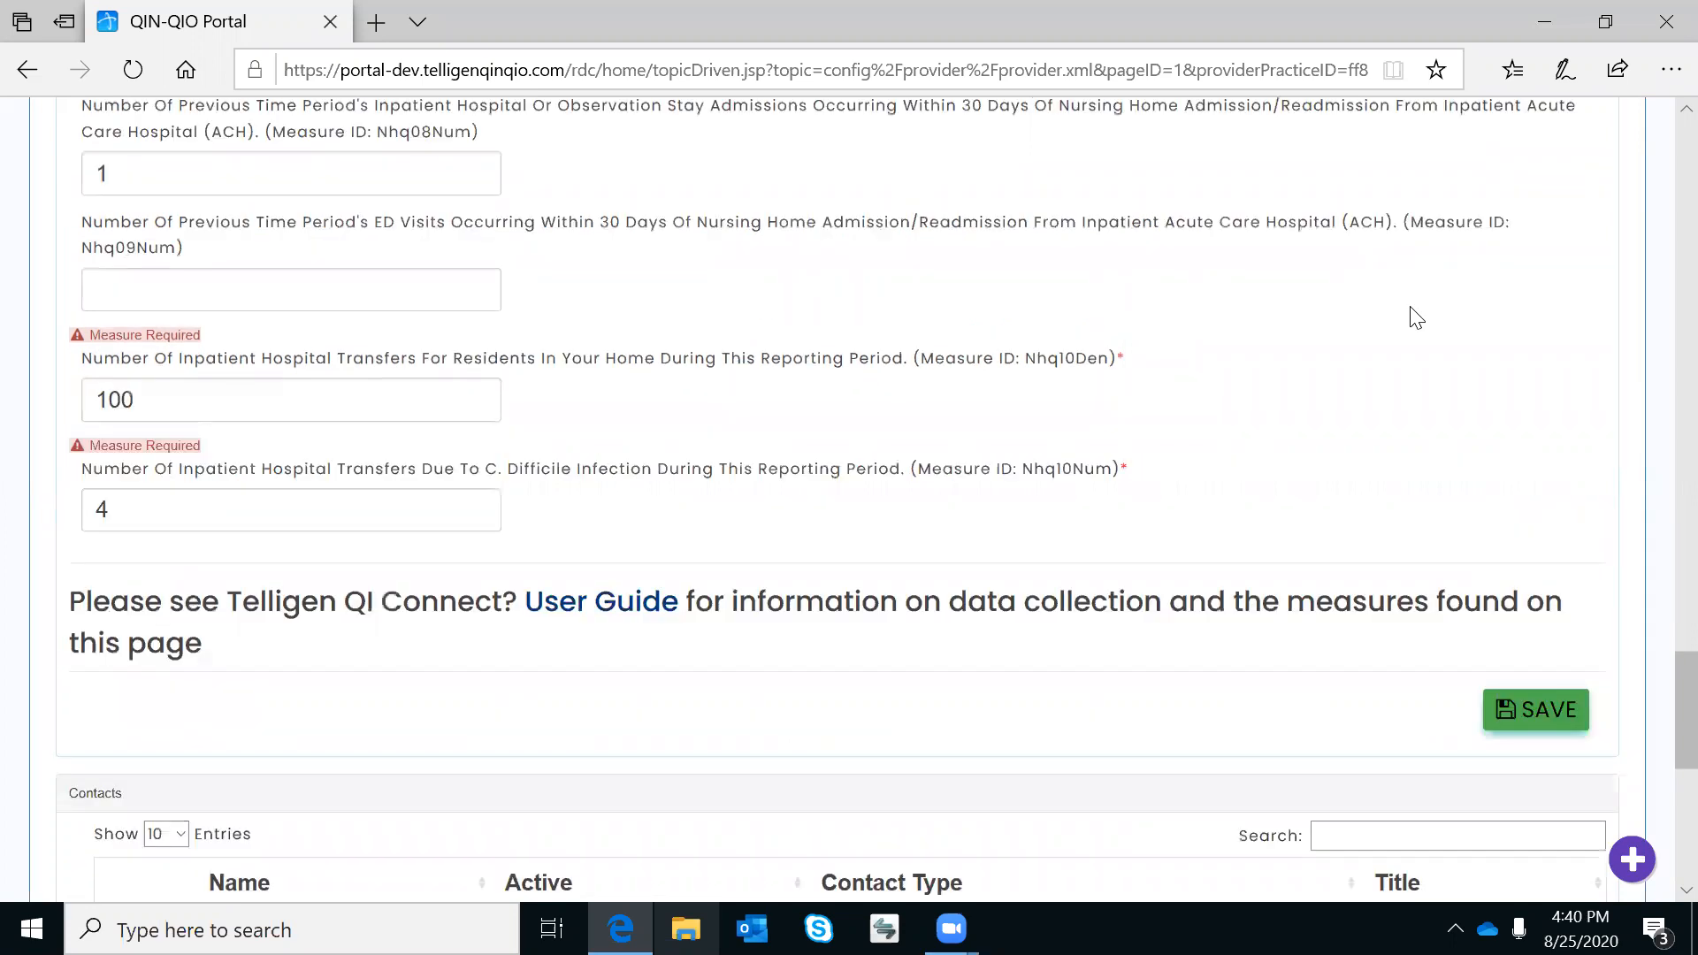
pyautogui.scroll(15, 1414, 317)
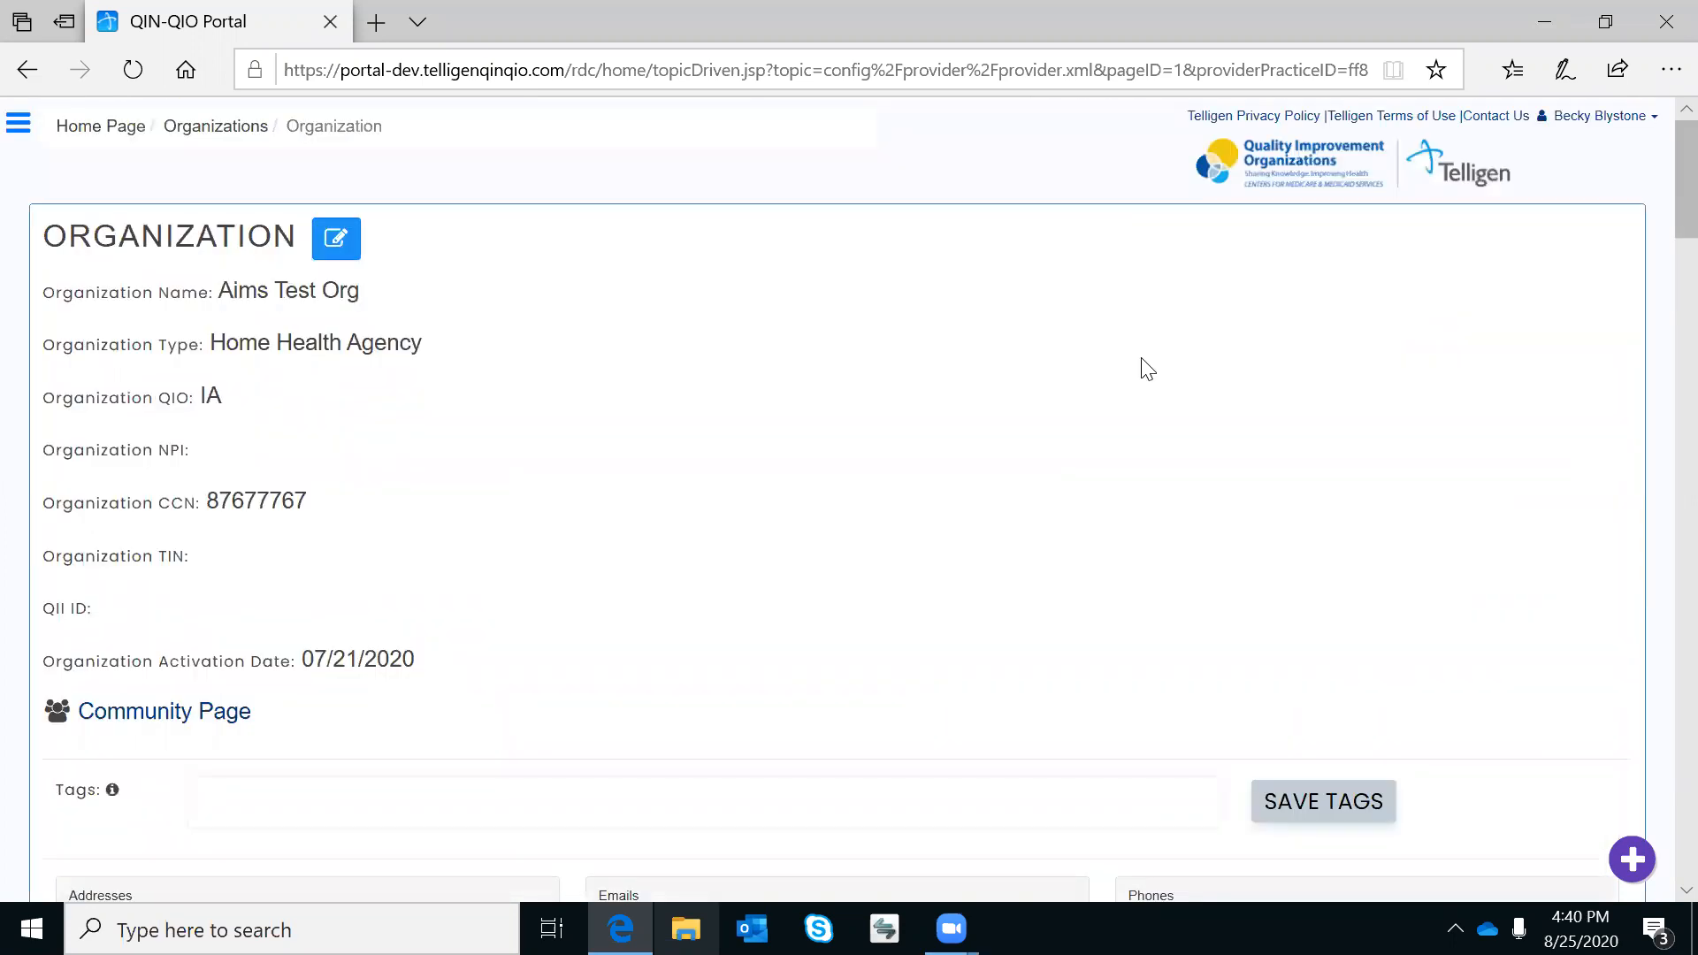